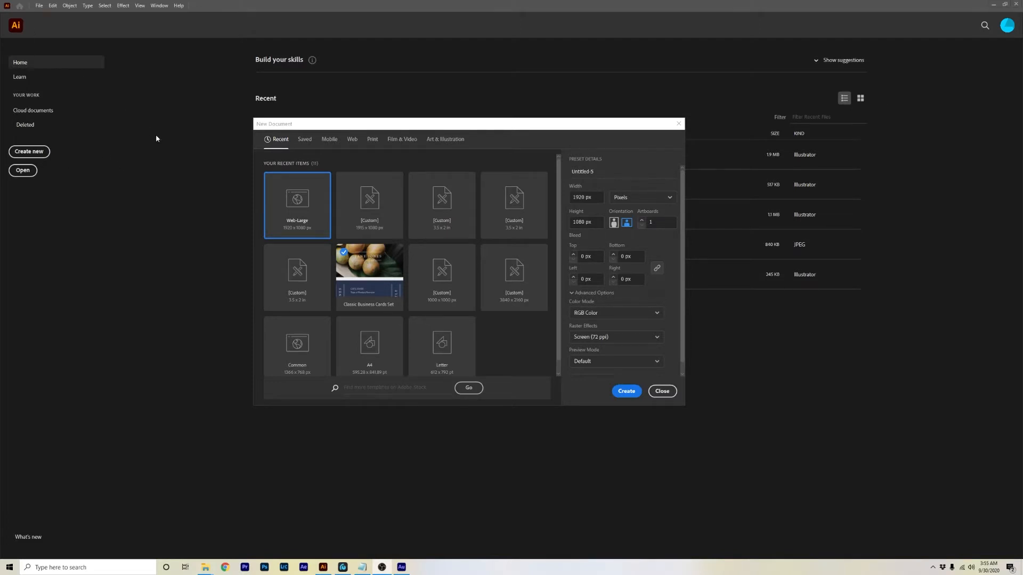
Create a new Web-Large document of 1920 x 1080 px.
{"action": "left_click", "coordinate": [336, 125]}
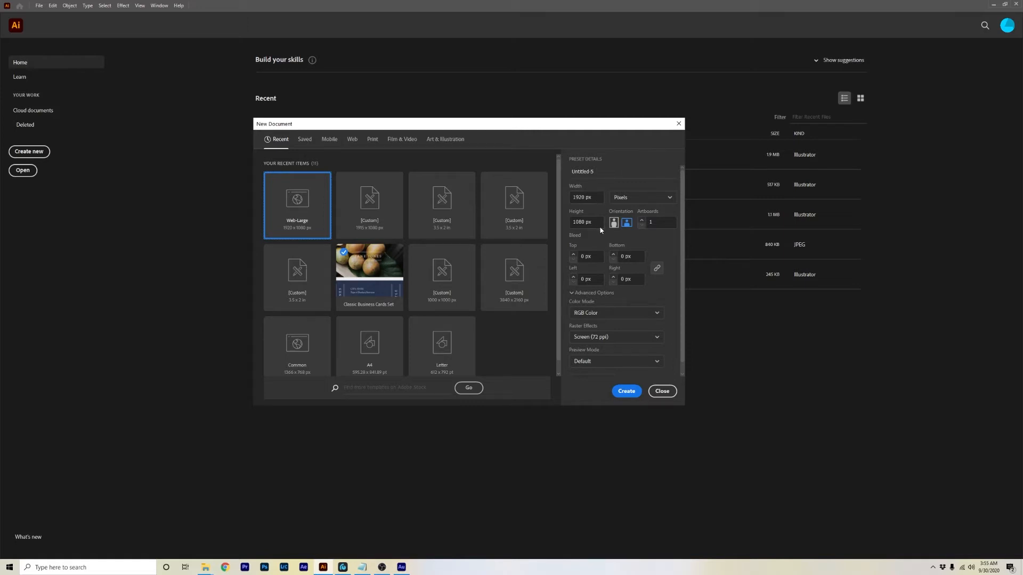
{"action": "left_click_drag", "start_coordinate": [682, 261], "coordinate": [683, 289]}
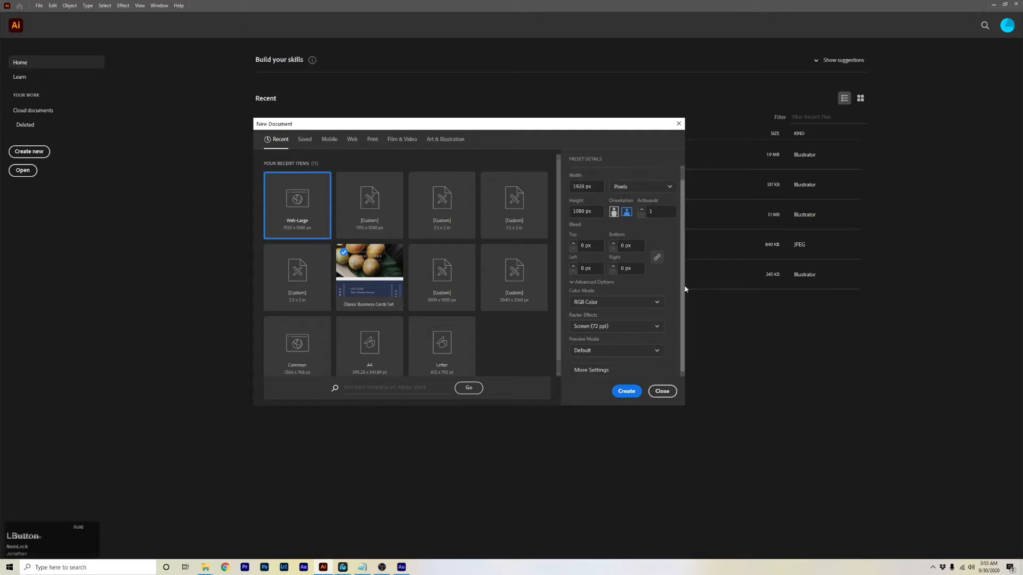
{"action": "left_click", "coordinate": [626, 391]}
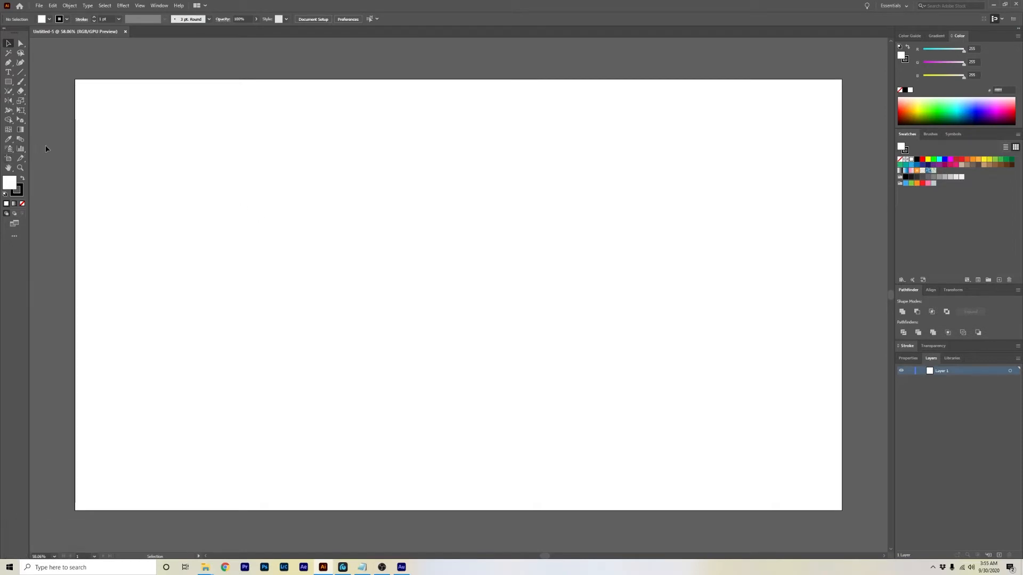
{"action": "left_click", "coordinate": [8, 83]}
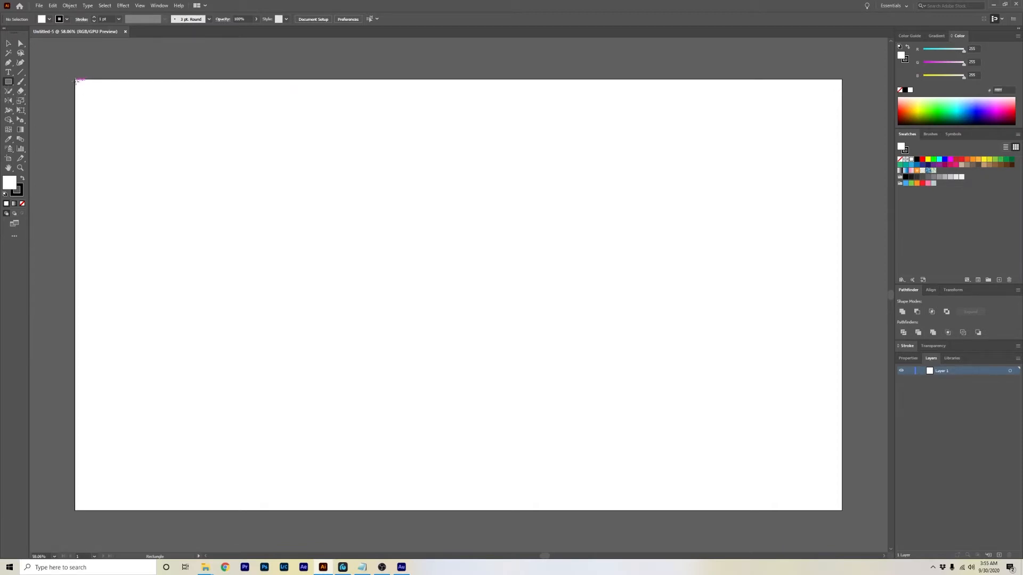
{"action": "left_click", "coordinate": [140, 7]}
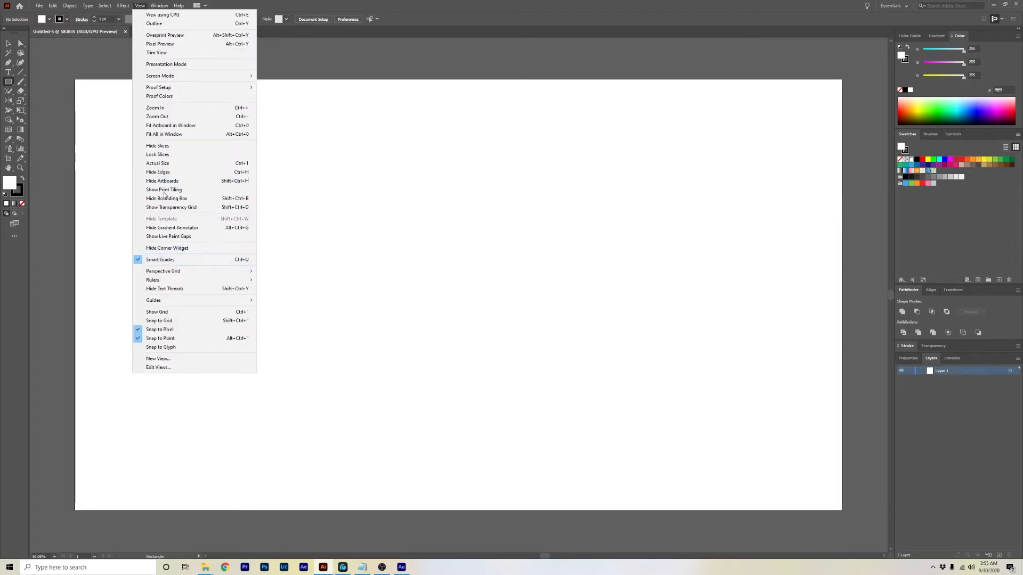
{"action": "left_click", "coordinate": [84, 81]}
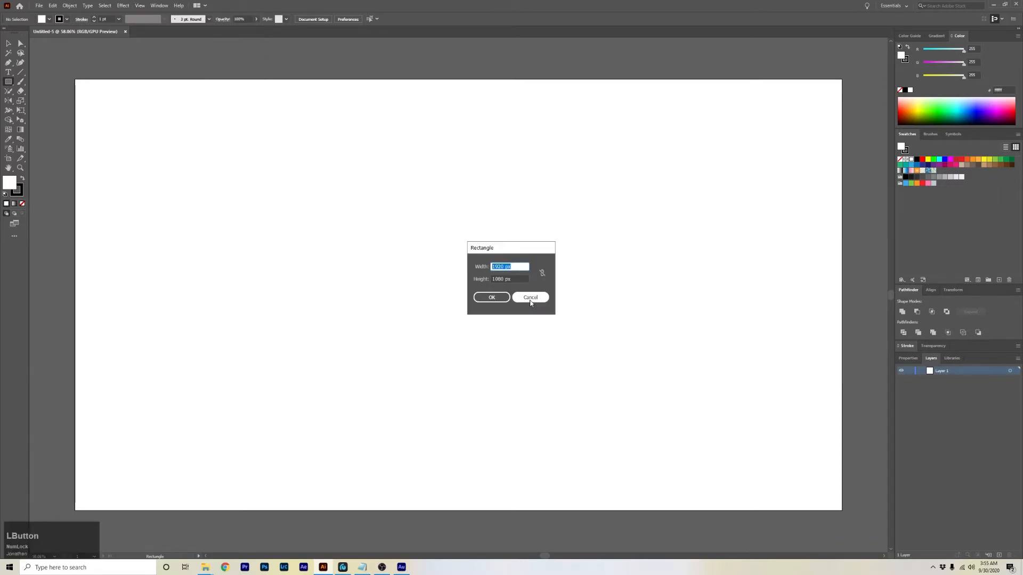
{"action": "left_click", "coordinate": [530, 297]}
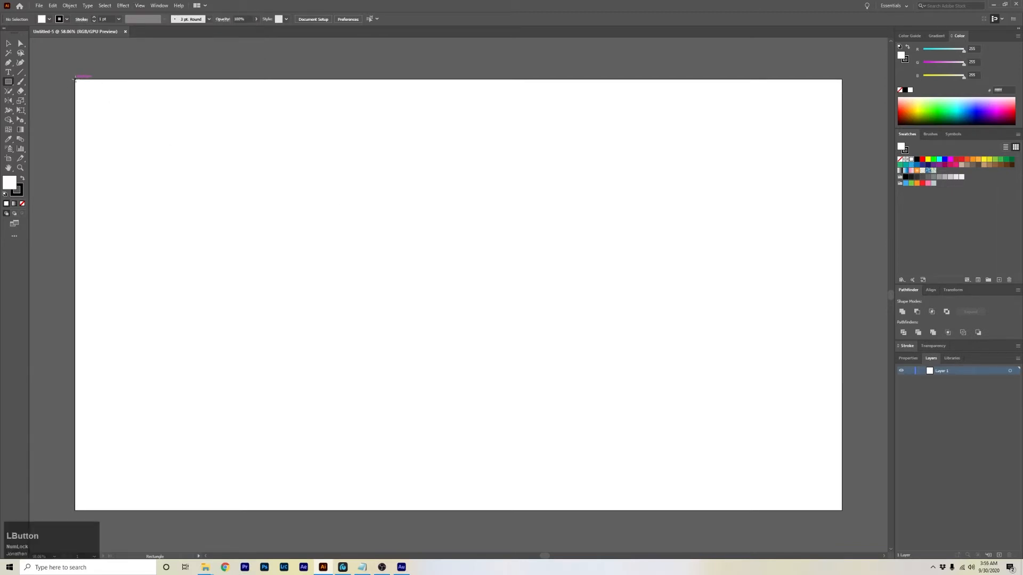
Draw a dark navy-filled rectangle with no stroke covering the whole artboard.
{"action": "left_click", "coordinate": [24, 180]}
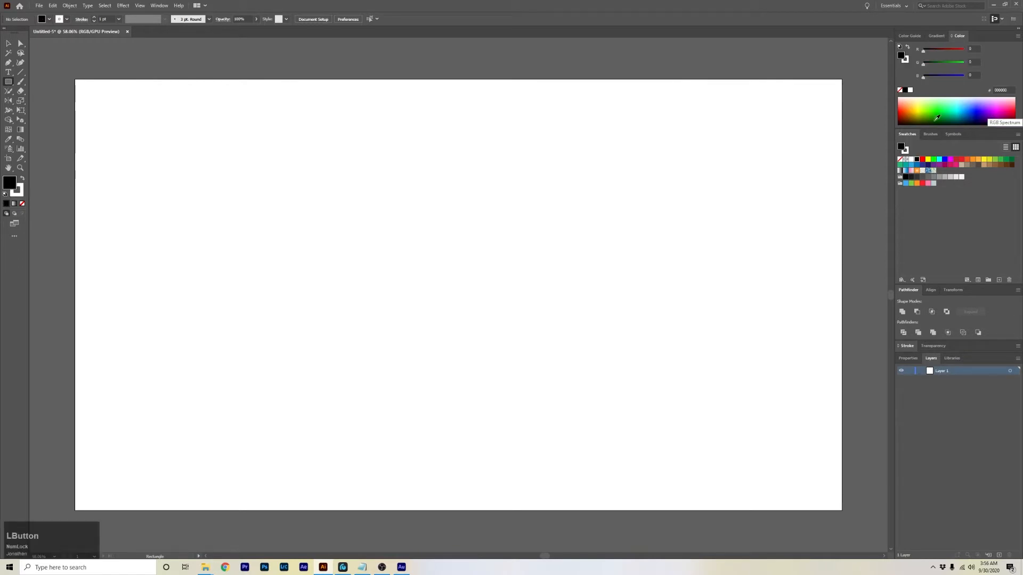
{"action": "left_click_drag", "start_coordinate": [976, 111], "coordinate": [977, 120]}
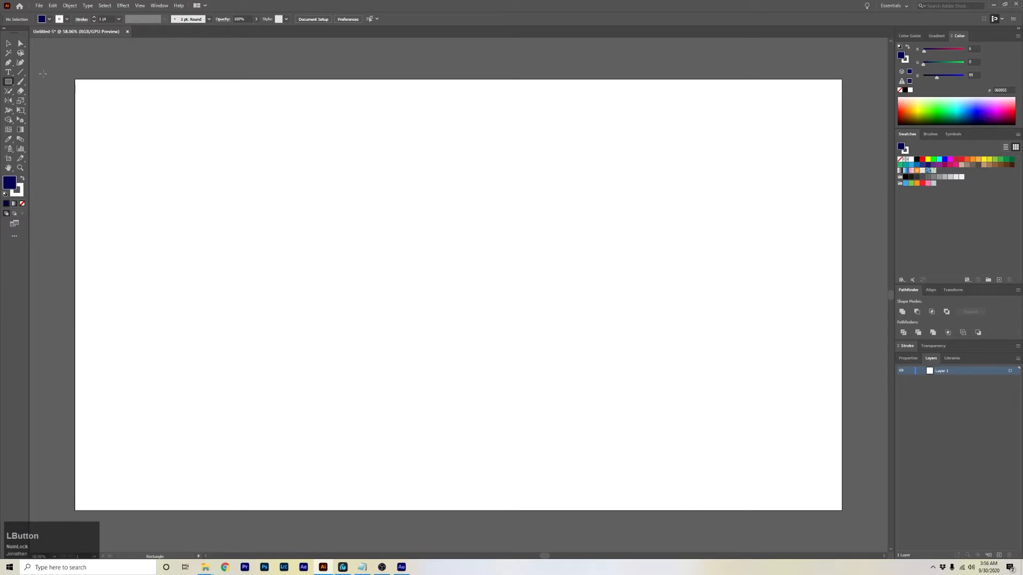
{"action": "left_click_drag", "start_coordinate": [73, 79], "coordinate": [842, 510]}
{"action": "left_click", "coordinate": [20, 193]}
{"action": "left_click", "coordinate": [22, 203]}
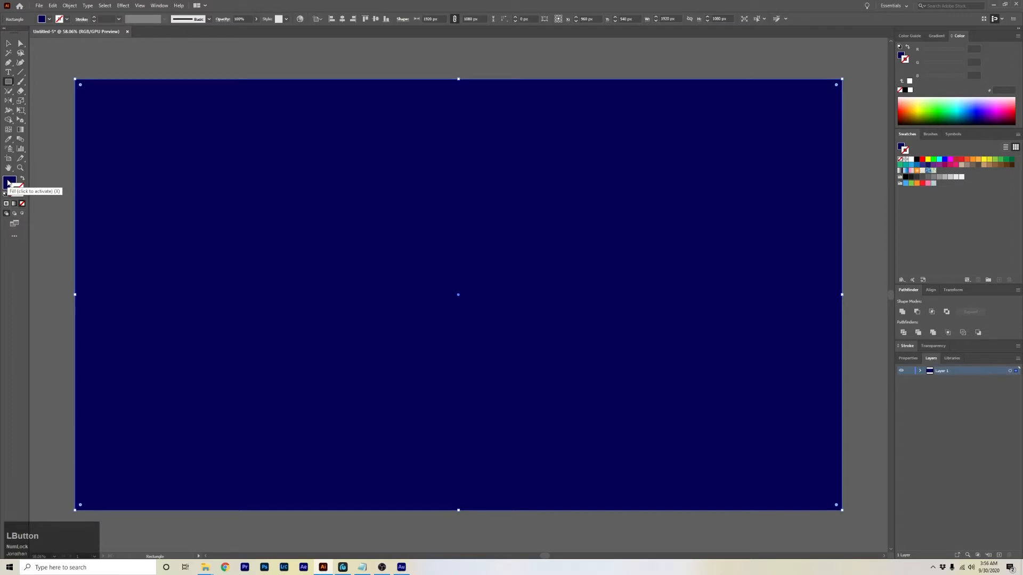
{"action": "left_click", "coordinate": [9, 182]}
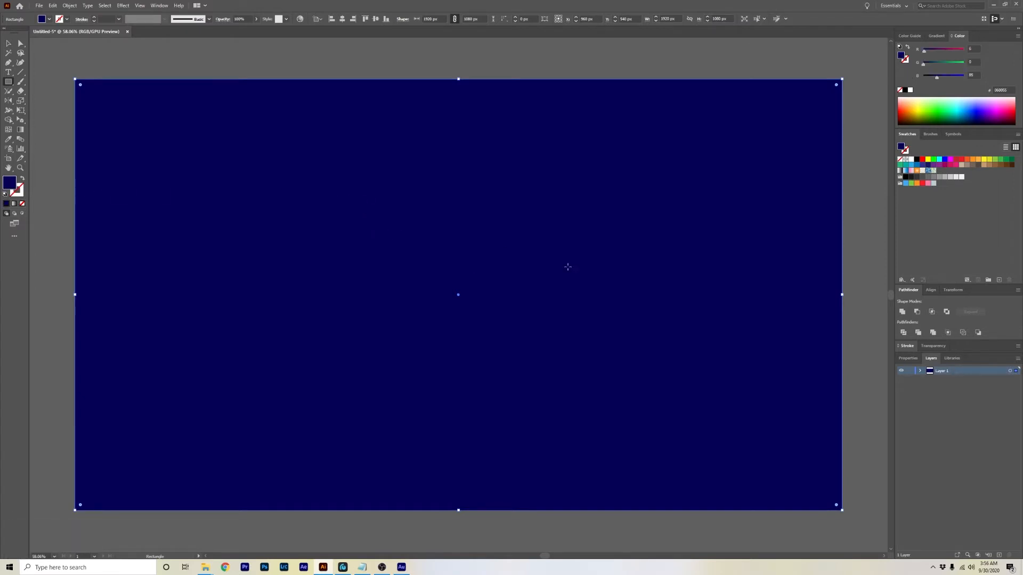
Rename the layer to BG and lock it.
{"action": "double_click", "coordinate": [941, 372]}
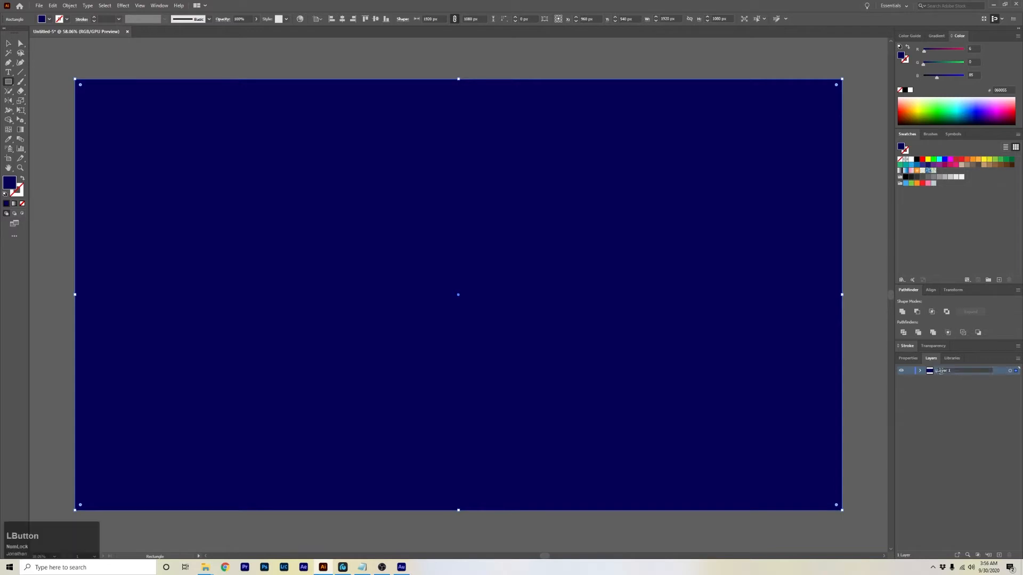
{"action": "type", "text": "BG"}
{"action": "left_click", "coordinate": [937, 383]}
{"action": "left_click", "coordinate": [909, 371]}
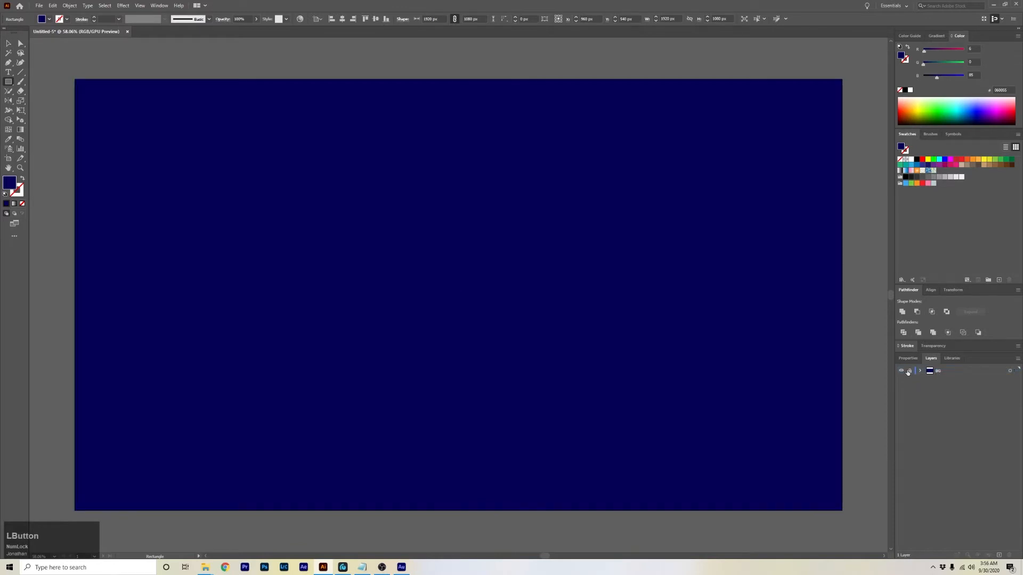
Pick a cyan colour for the Line Segment tool and add a new layer above BG.
{"action": "left_click", "coordinate": [20, 74]}
{"action": "left_click_drag", "start_coordinate": [961, 123], "coordinate": [959, 104]}
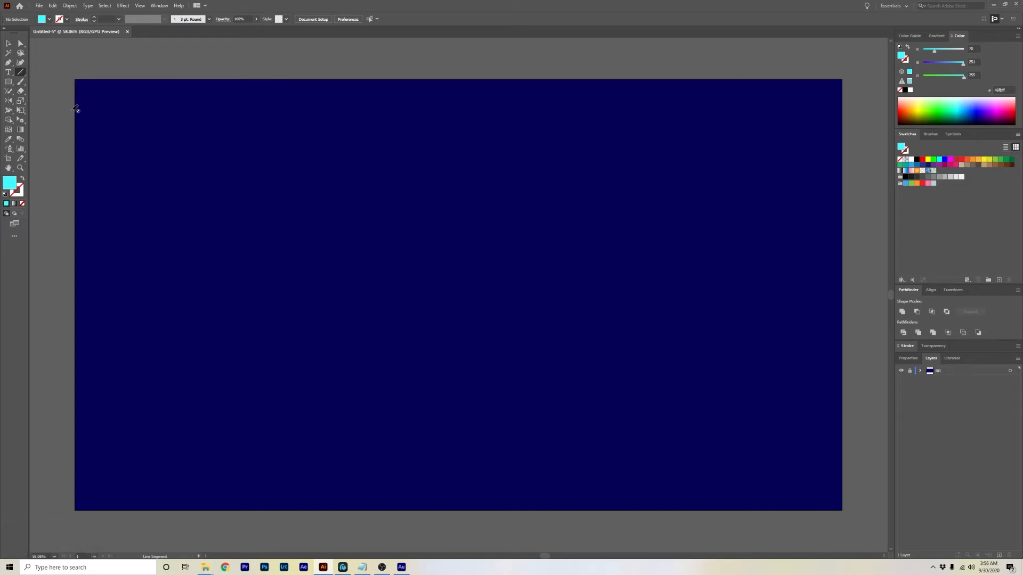
{"action": "left_click", "coordinate": [995, 487]}
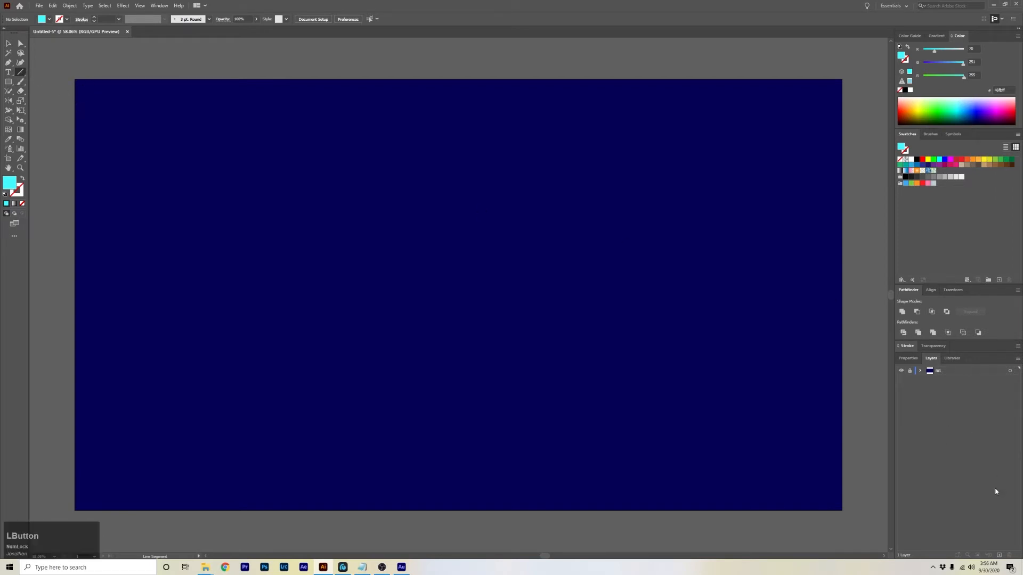
{"action": "left_click", "coordinate": [998, 557]}
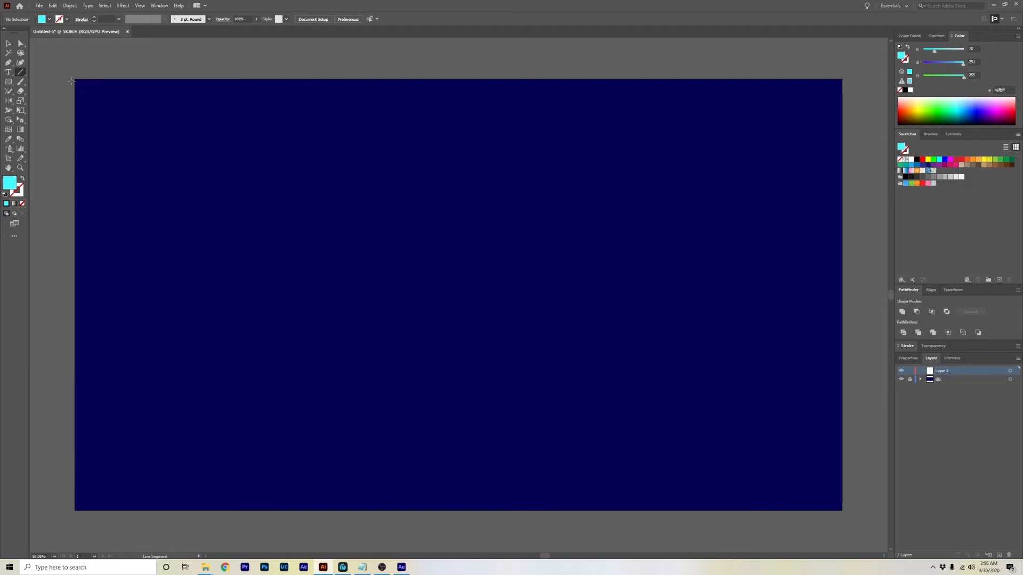
Draw a horizontal line along the artboard's top edge with a cyan stroke and no fill.
{"action": "left_click_drag", "start_coordinate": [75, 79], "coordinate": [842, 79]}
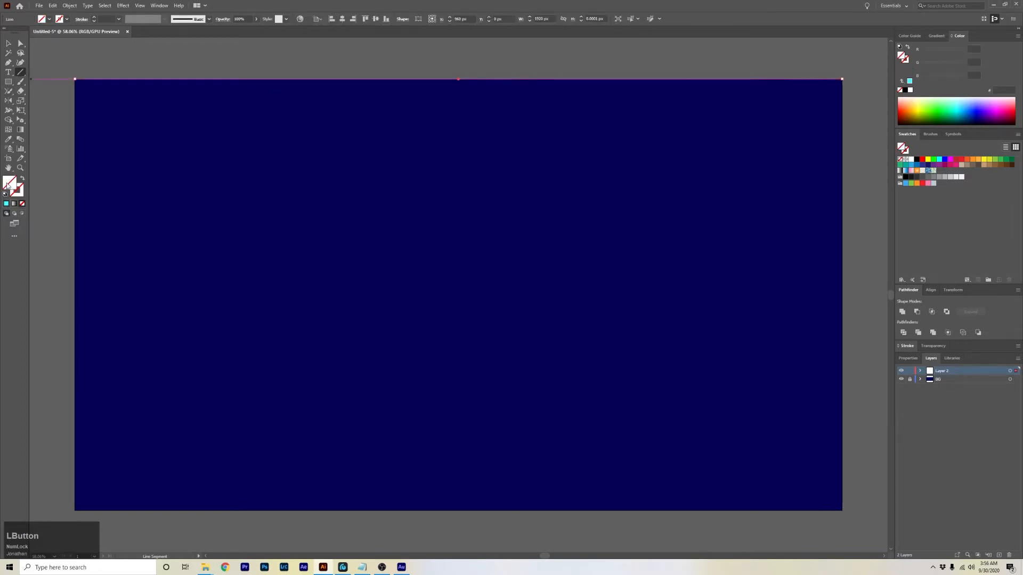
{"action": "left_click", "coordinate": [22, 195]}
{"action": "left_click", "coordinate": [6, 204]}
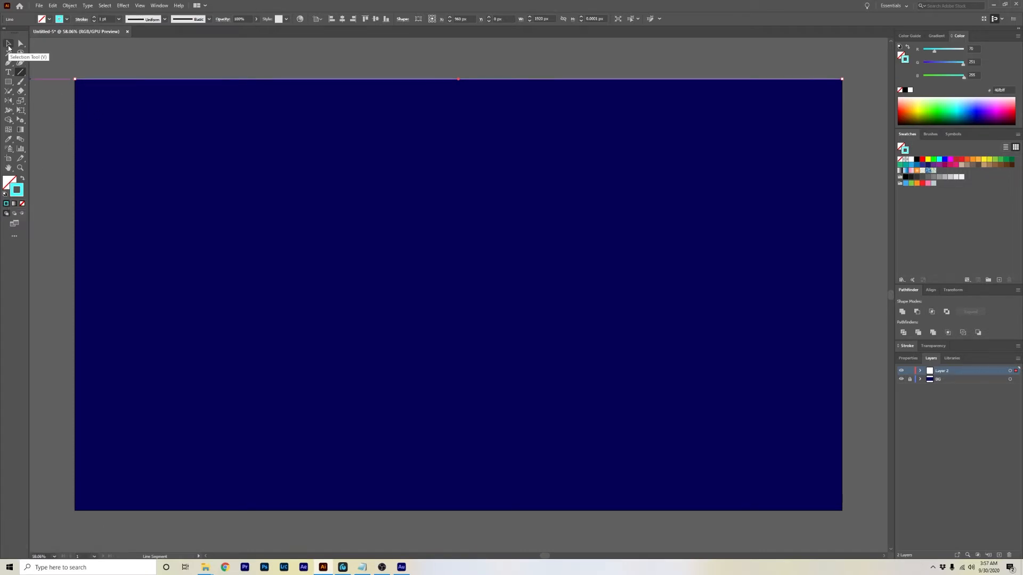
Duplicate the line down to the artboard's bottom edge.
{"action": "key", "text": "v"}
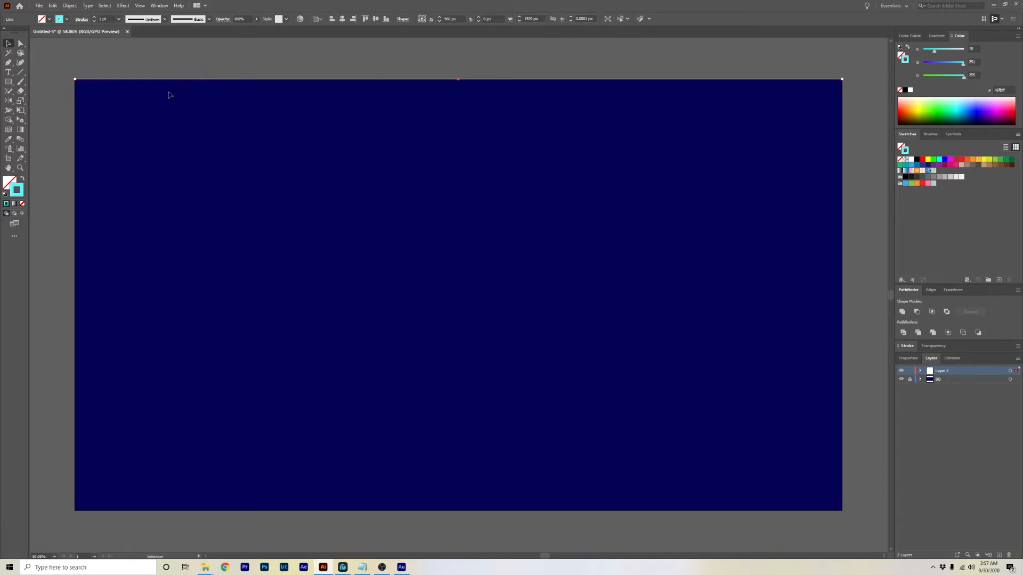
{"action": "left_click_drag", "start_coordinate": [224, 82], "coordinate": [224, 82]}
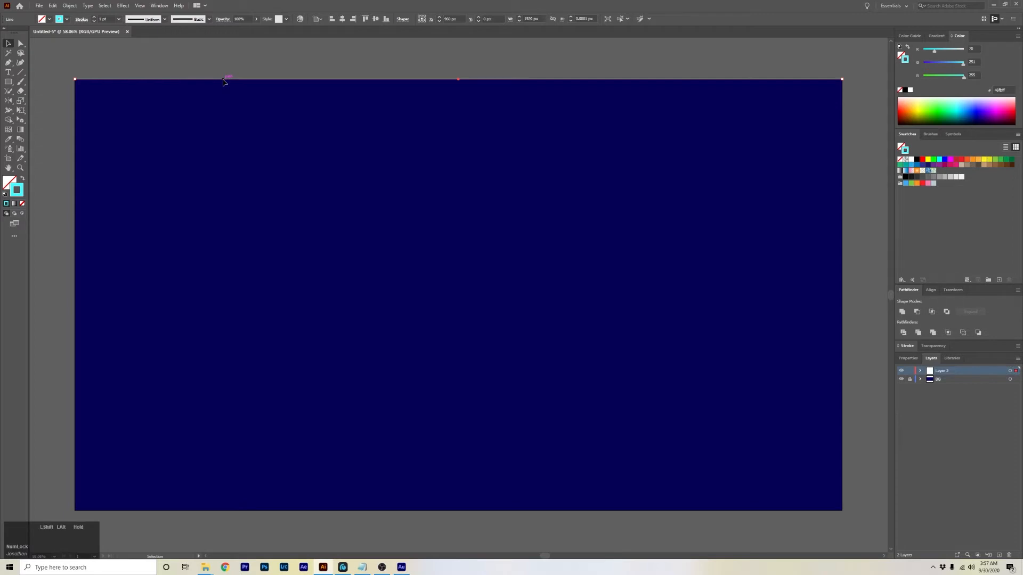
{"action": "left_click_drag", "start_coordinate": [224, 82], "coordinate": [236, 513]}
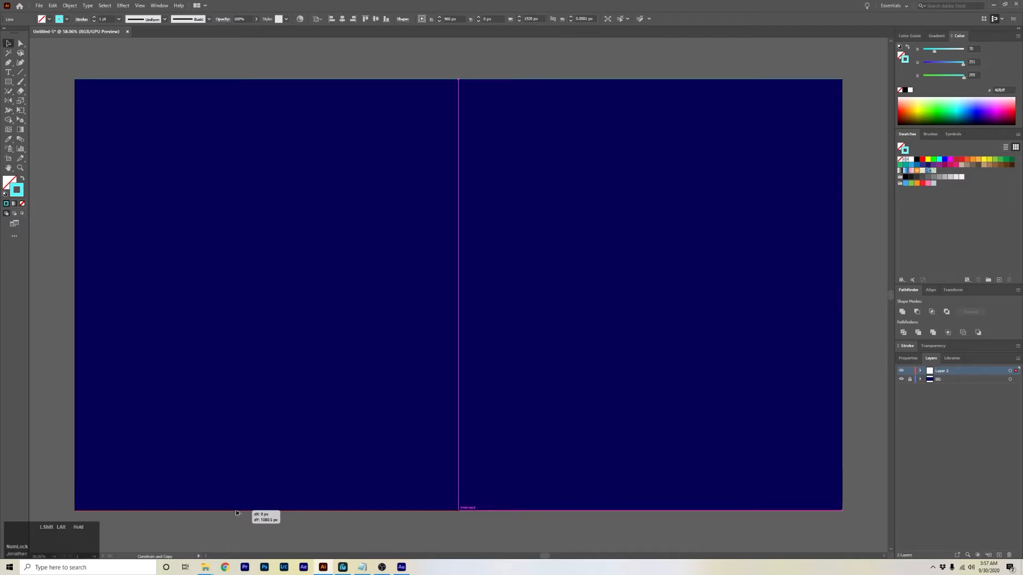
{"action": "left_click_drag", "start_coordinate": [236, 513], "coordinate": [236, 513]}
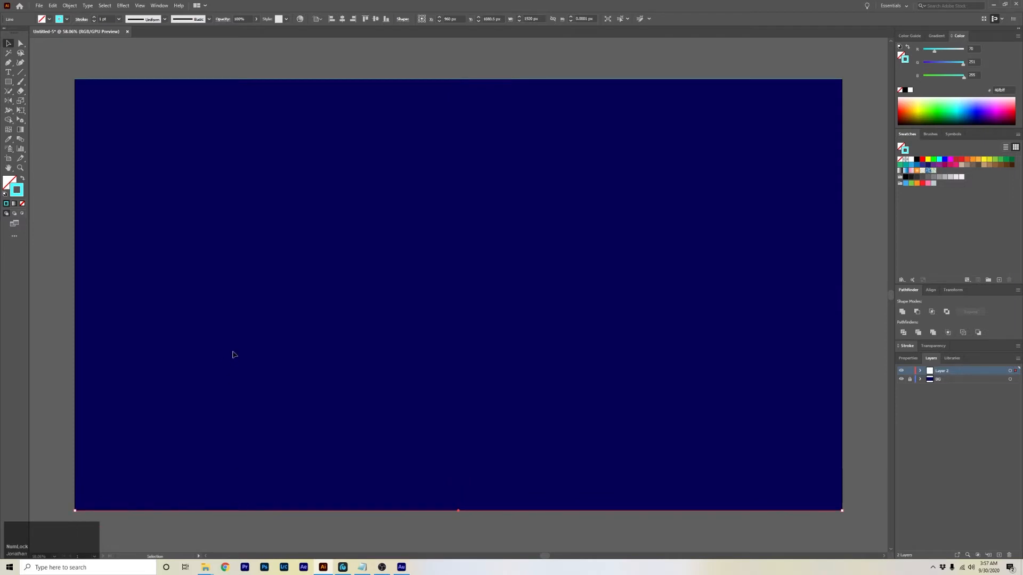
Select both lines and make a blend between them.
{"action": "left_click", "coordinate": [368, 81], "text": "shift"}
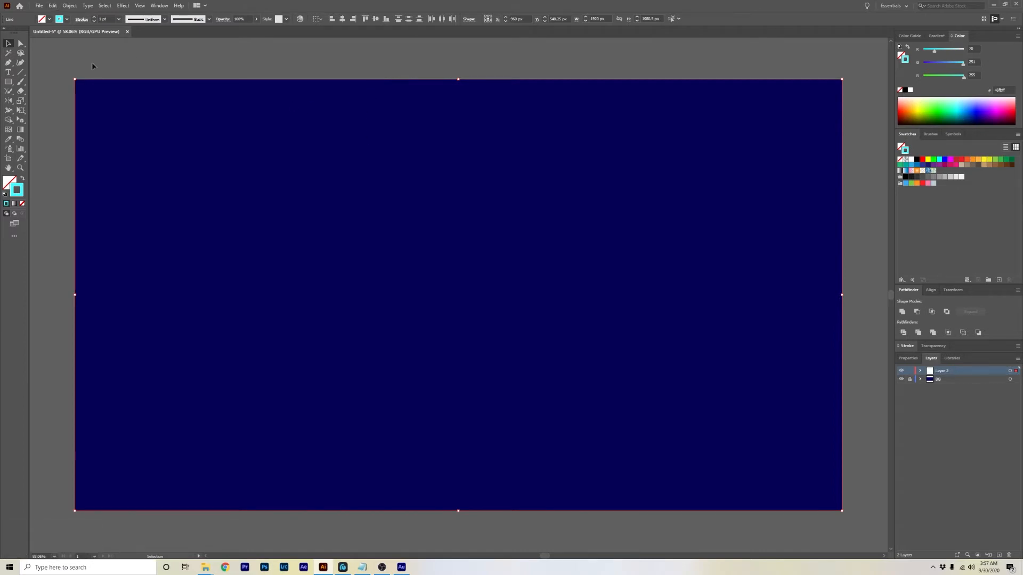
{"action": "left_click", "coordinate": [55, 5]}
{"action": "mouse_move", "coordinate": [72, 7]}
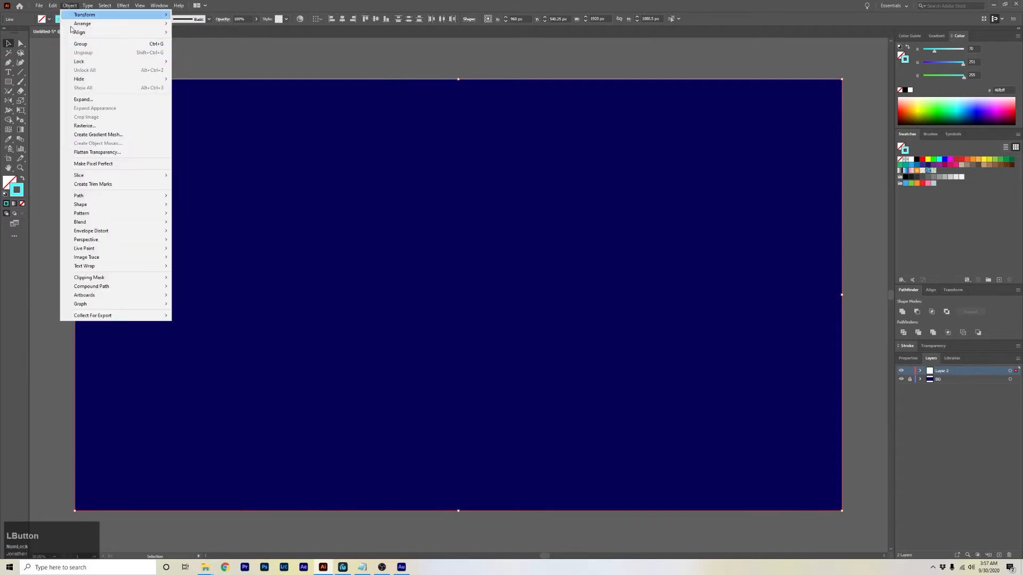
{"action": "mouse_move", "coordinate": [116, 222]}
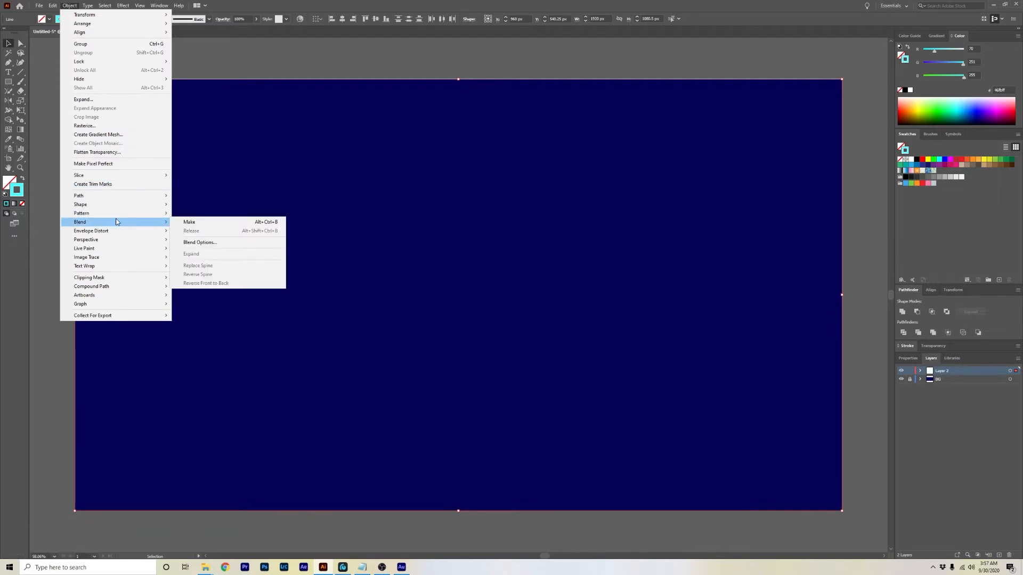
{"action": "left_click", "coordinate": [223, 223]}
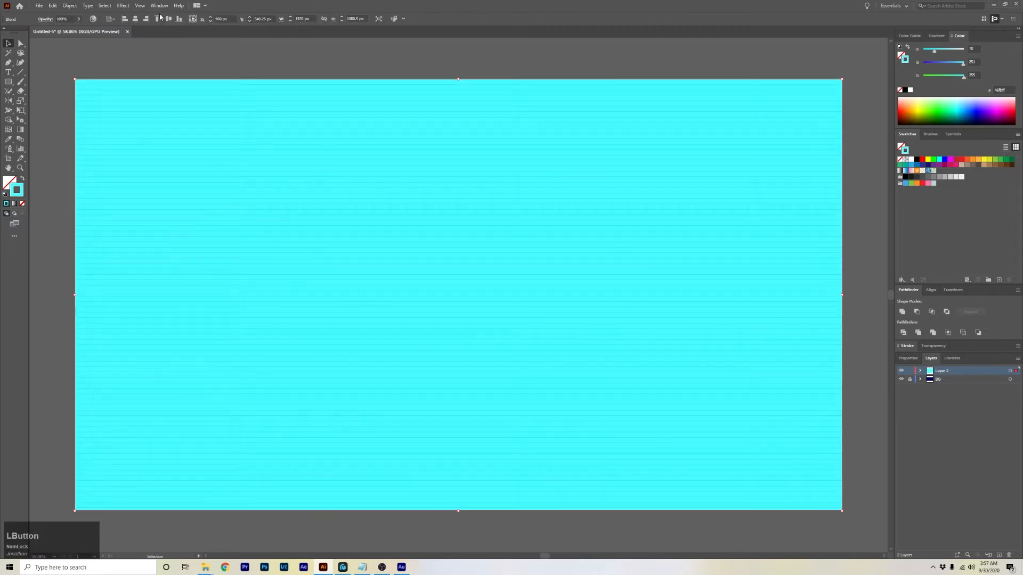
Set the blend's spacing to Specified Steps with 300 steps, then deselect.
{"action": "left_click", "coordinate": [69, 5]}
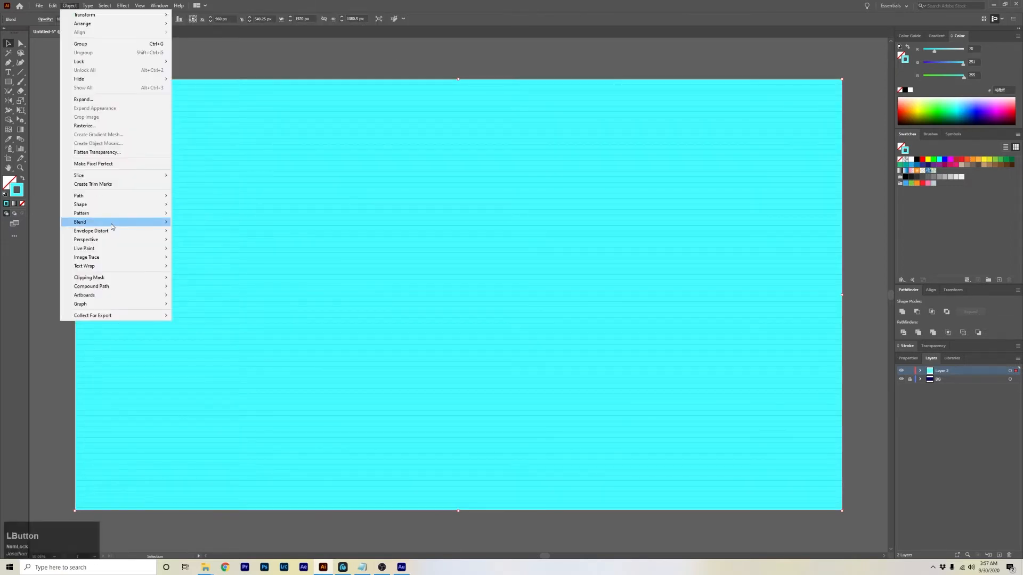
{"action": "mouse_move", "coordinate": [111, 226]}
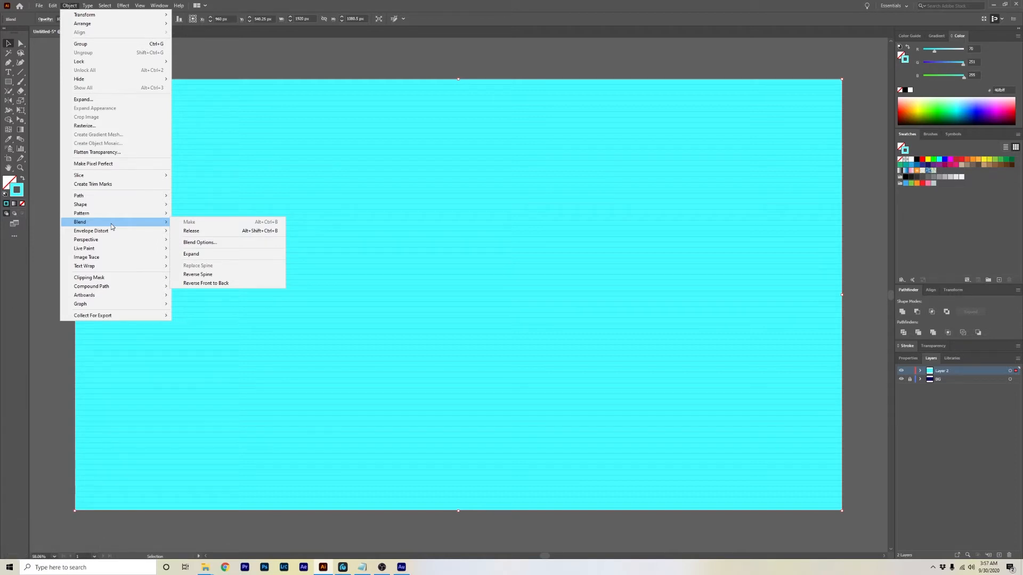
{"action": "left_click", "coordinate": [215, 248]}
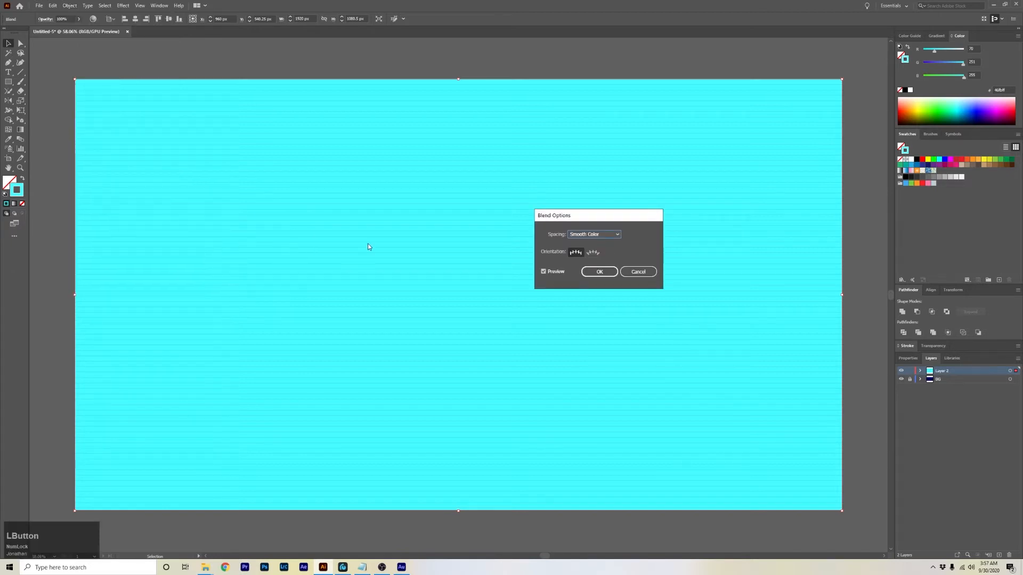
{"action": "left_click", "coordinate": [593, 235]}
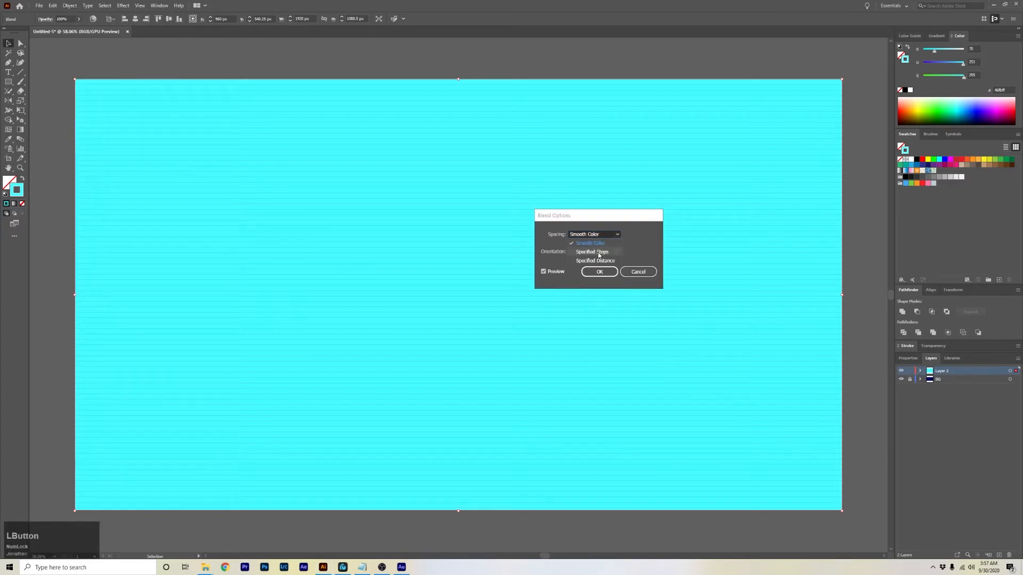
{"action": "left_click", "coordinate": [599, 255]}
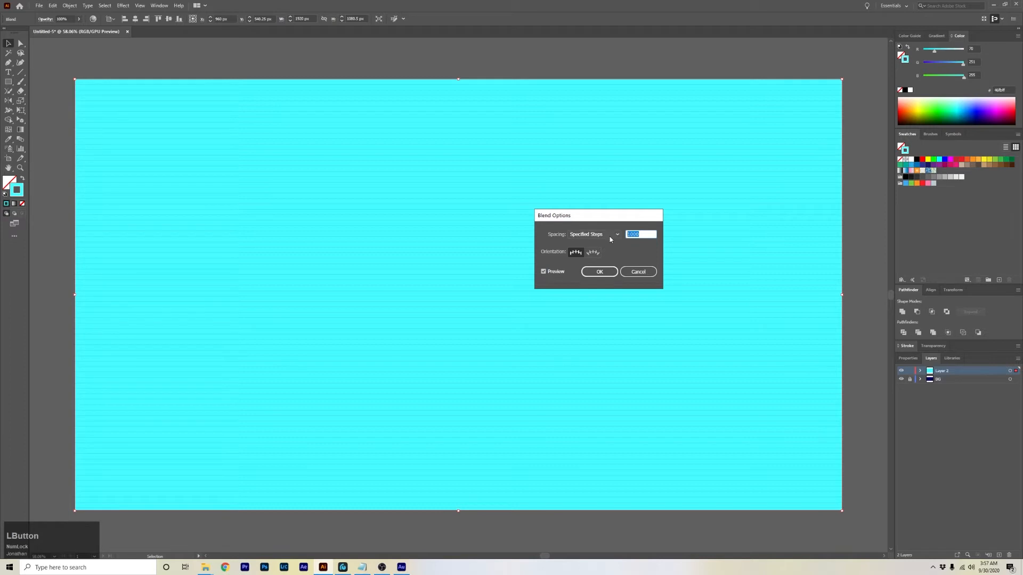
{"action": "type", "text": "300"}
{"action": "left_click", "coordinate": [593, 237]}
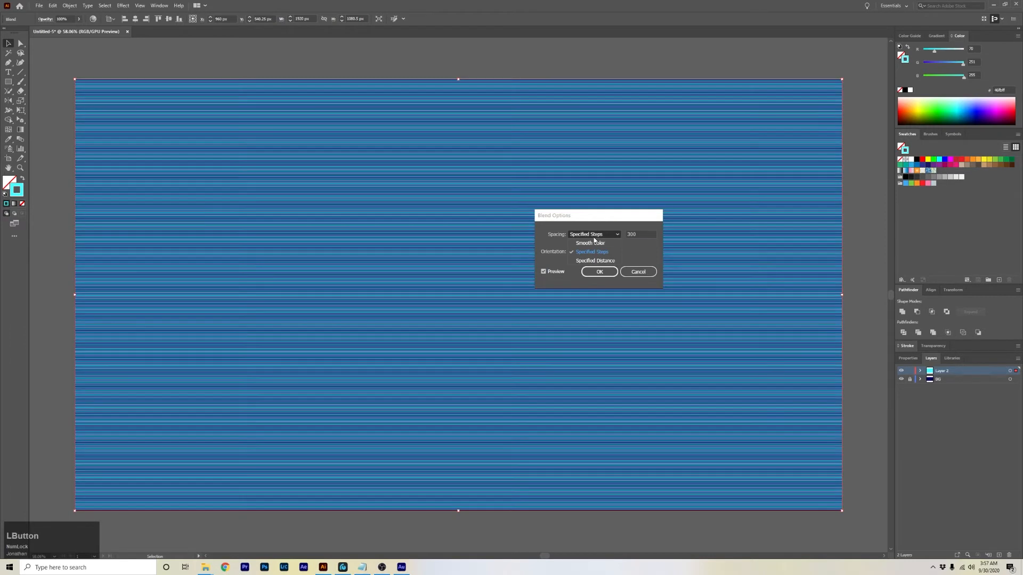
{"action": "left_click", "coordinate": [637, 254]}
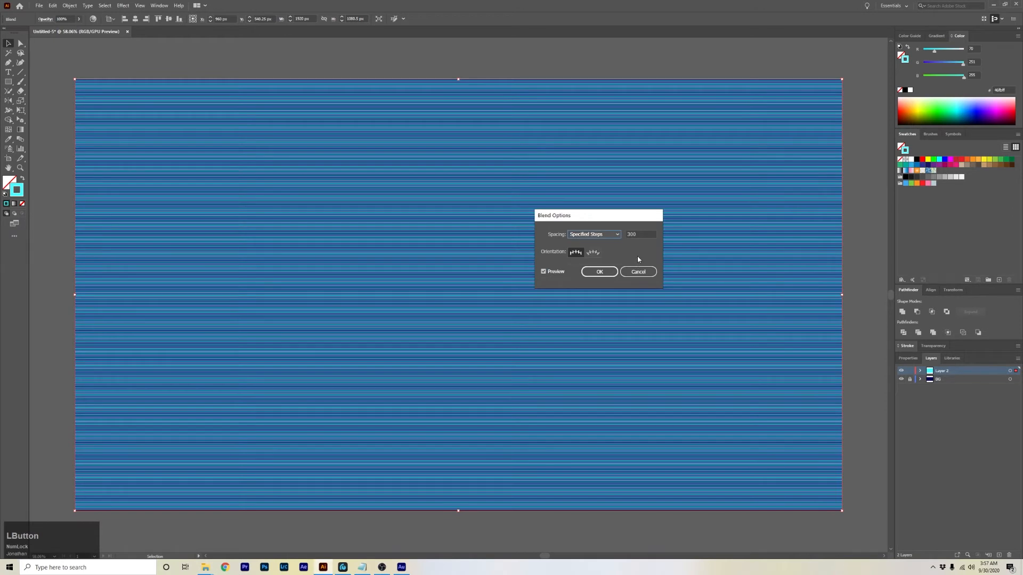
{"action": "left_click", "coordinate": [600, 272]}
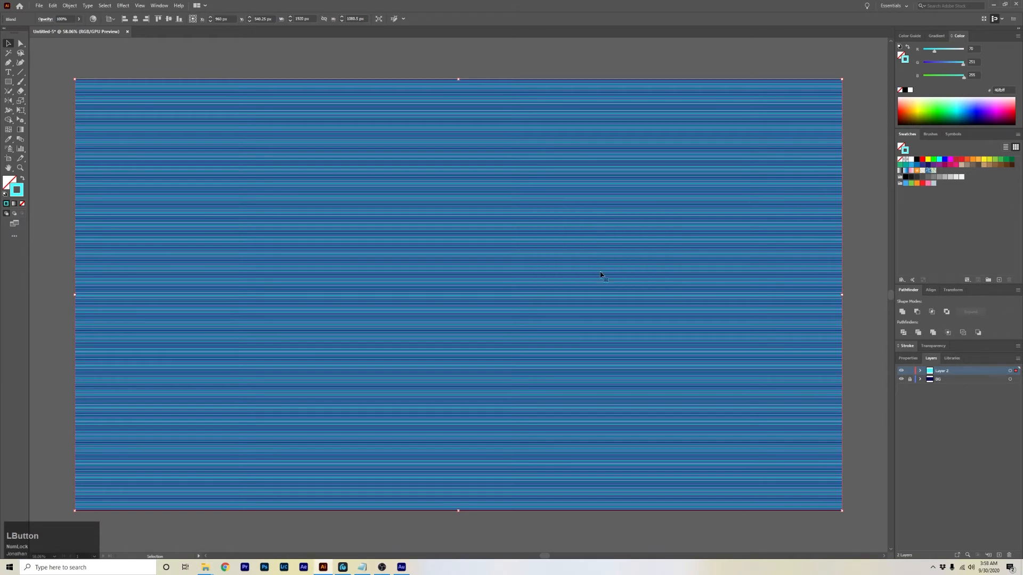
{"action": "left_click", "coordinate": [93, 51]}
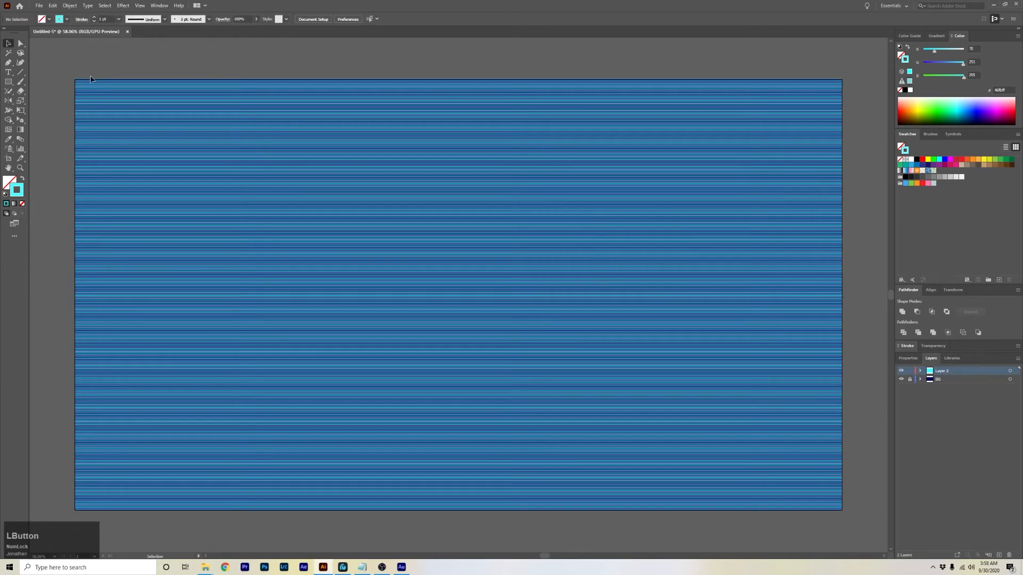
Select the blend and apply Envelope Distort with a mesh of 4 rows and 4 columns.
{"action": "left_click", "coordinate": [132, 126]}
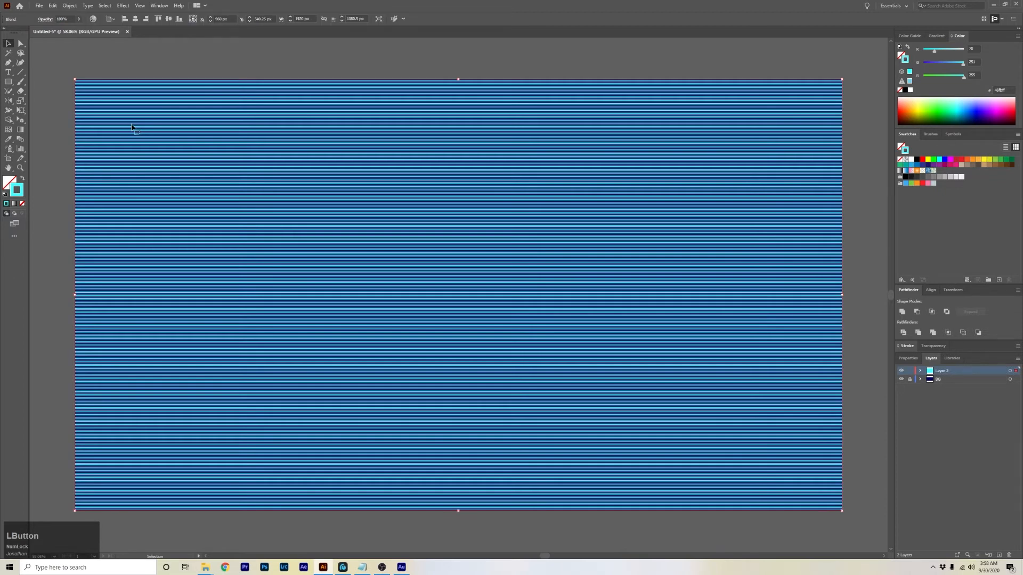
{"action": "left_click", "coordinate": [71, 5]}
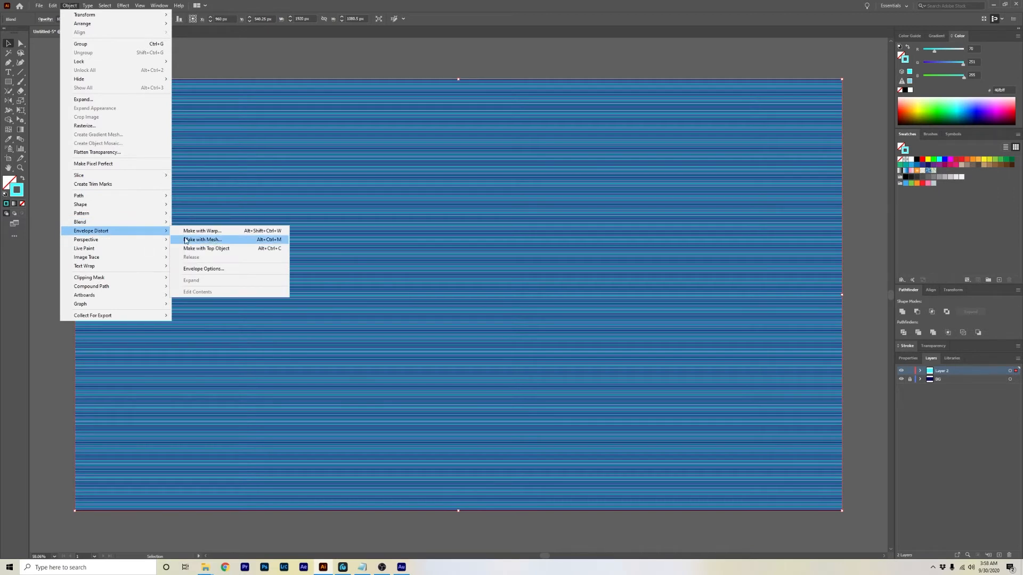
{"action": "left_click", "coordinate": [213, 242]}
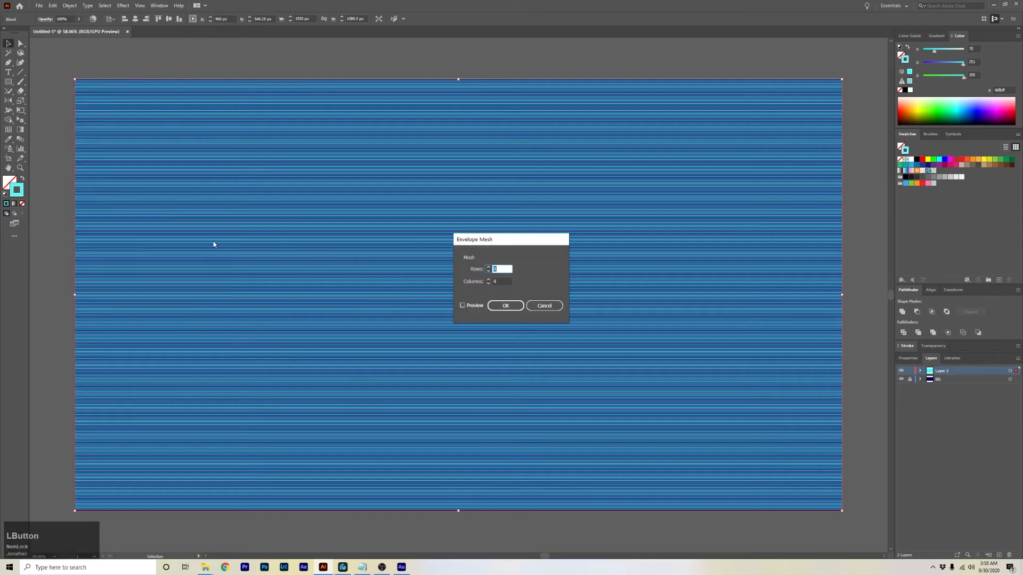
{"action": "left_click", "coordinate": [506, 306]}
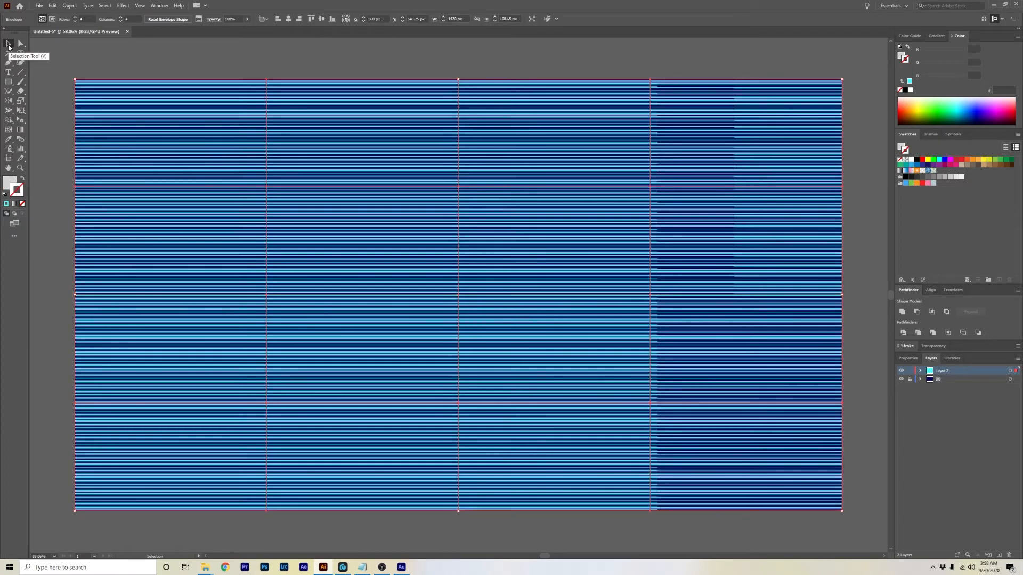
Scale the envelope's height down so its top edge sits about a third of the way down the artboard.
{"action": "left_click", "coordinate": [8, 46]}
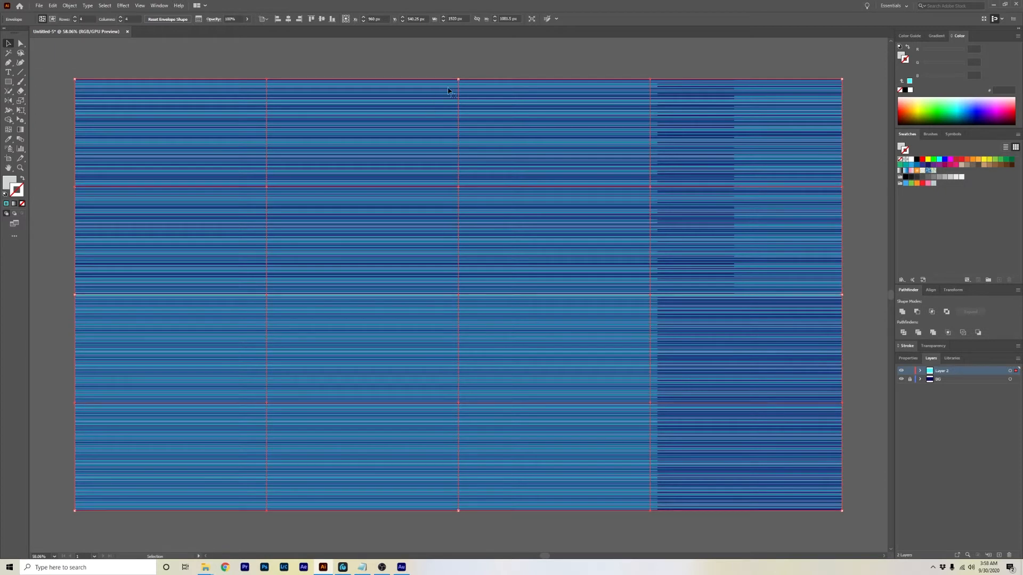
{"action": "left_click_drag", "start_coordinate": [458, 79], "coordinate": [441, 225]}
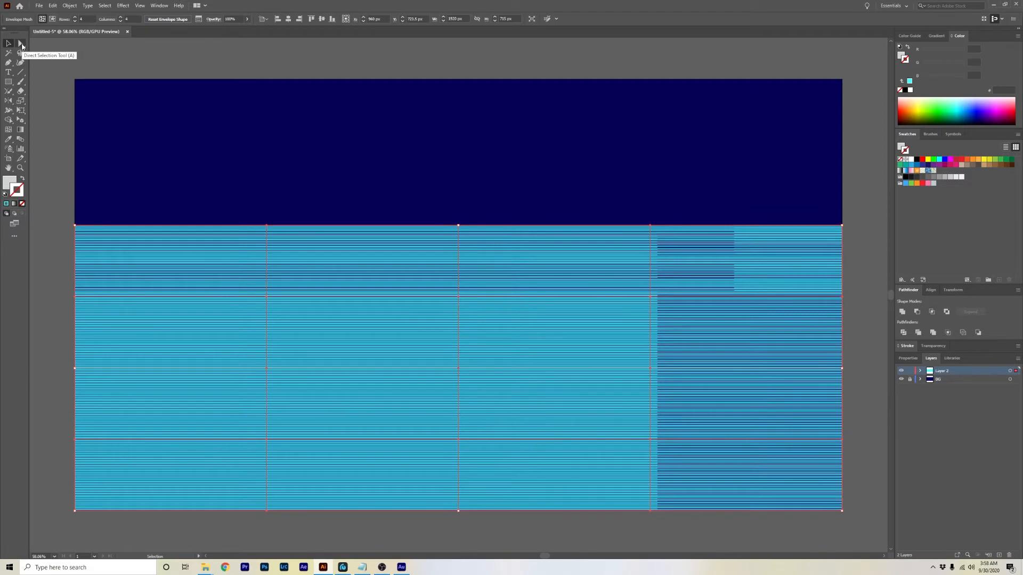
Reshape the envelope's top edge into rolling waves by moving its mesh points and their handles.
{"action": "key", "text": "a"}
{"action": "left_click", "coordinate": [268, 297]}
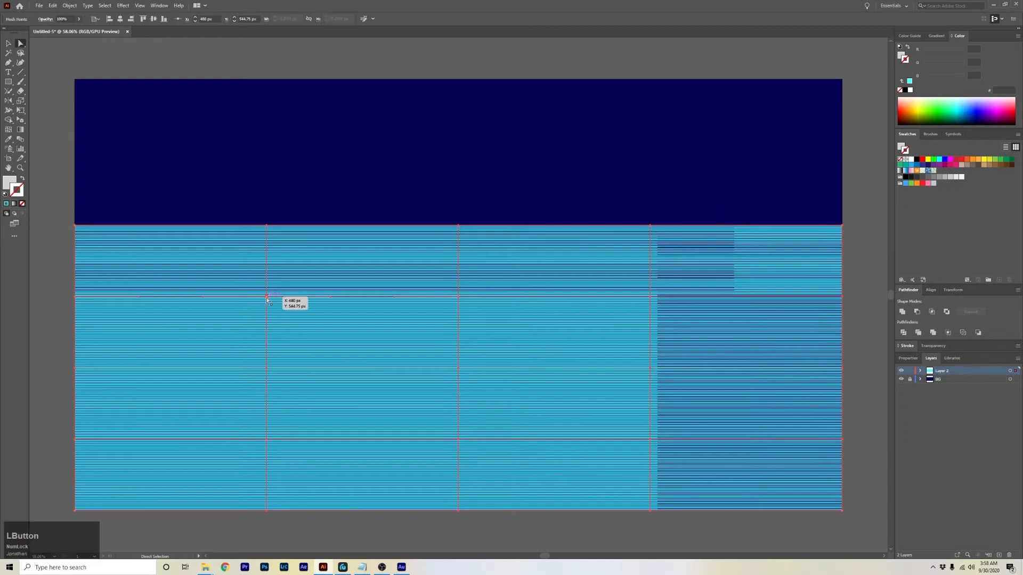
{"action": "left_click", "coordinate": [266, 225]}
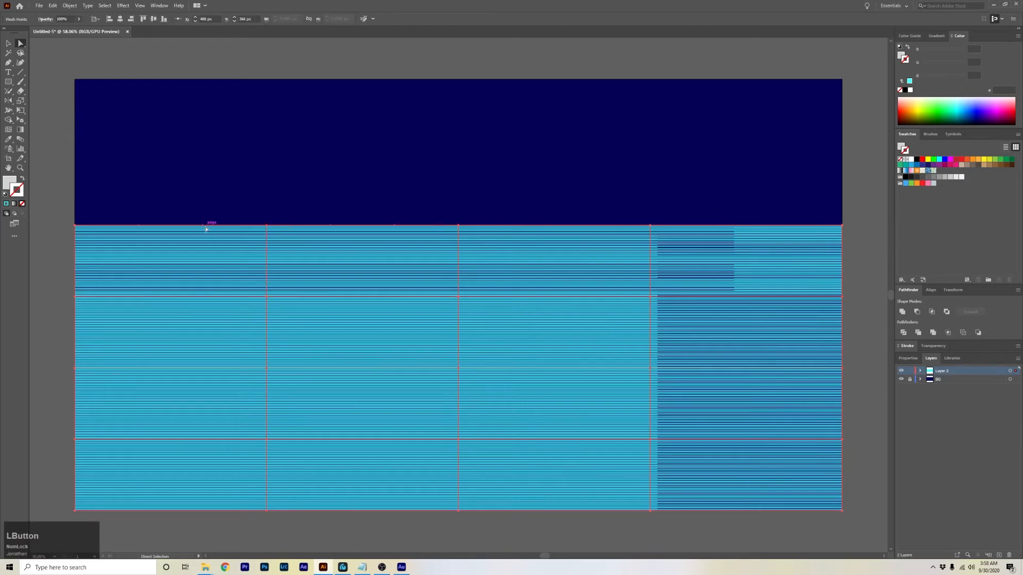
{"action": "left_click_drag", "start_coordinate": [201, 230], "coordinate": [199, 248]}
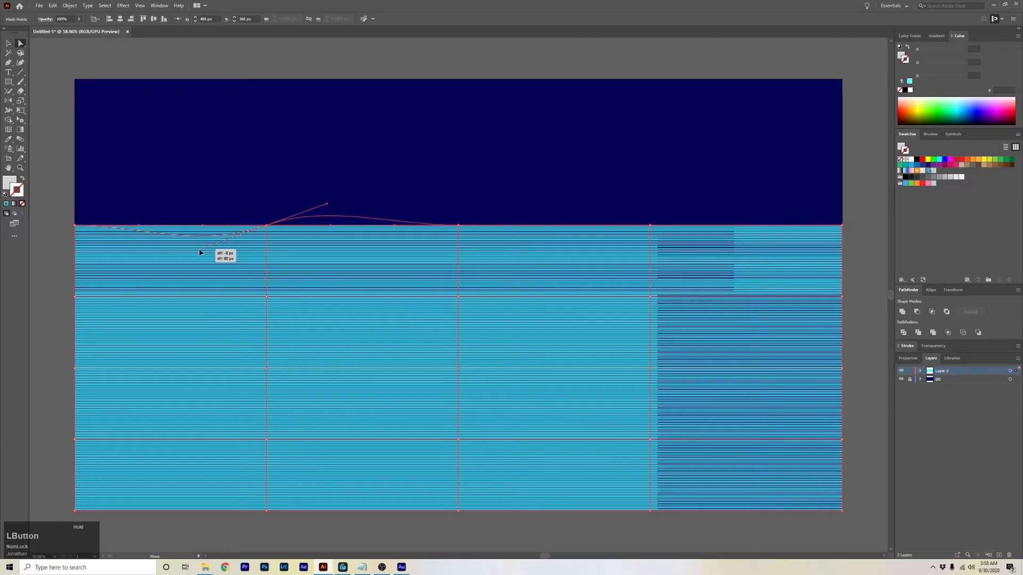
{"action": "left_click_drag", "start_coordinate": [461, 226], "coordinate": [501, 247]}
{"action": "left_click_drag", "start_coordinate": [651, 226], "coordinate": [733, 197]}
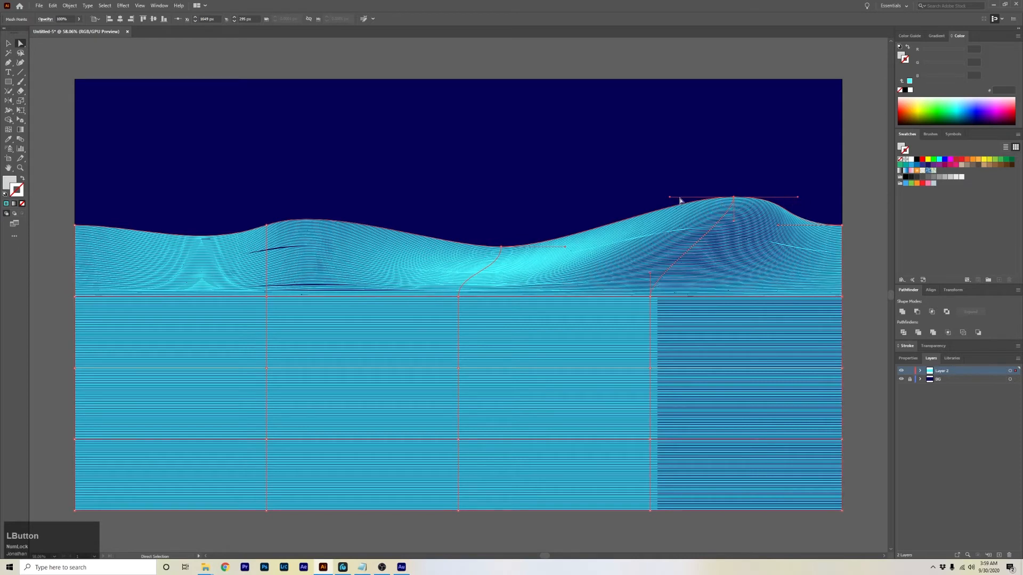
{"action": "left_click_drag", "start_coordinate": [672, 198], "coordinate": [695, 215]}
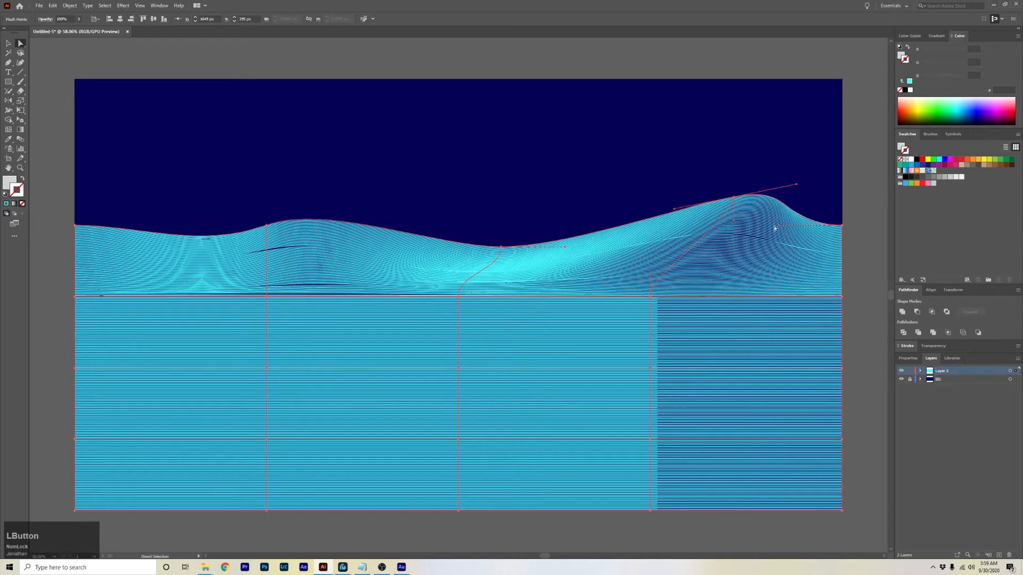
{"action": "left_click_drag", "start_coordinate": [779, 229], "coordinate": [779, 258]}
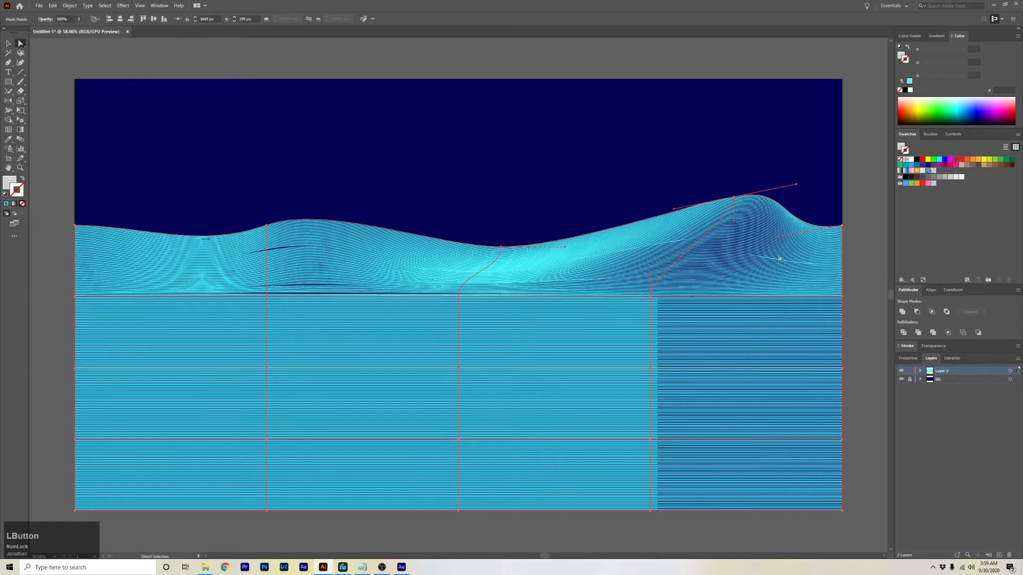
Move the interior mesh points of the middle and right columns to warp the stripes.
{"action": "left_click_drag", "start_coordinate": [649, 300], "coordinate": [698, 393]}
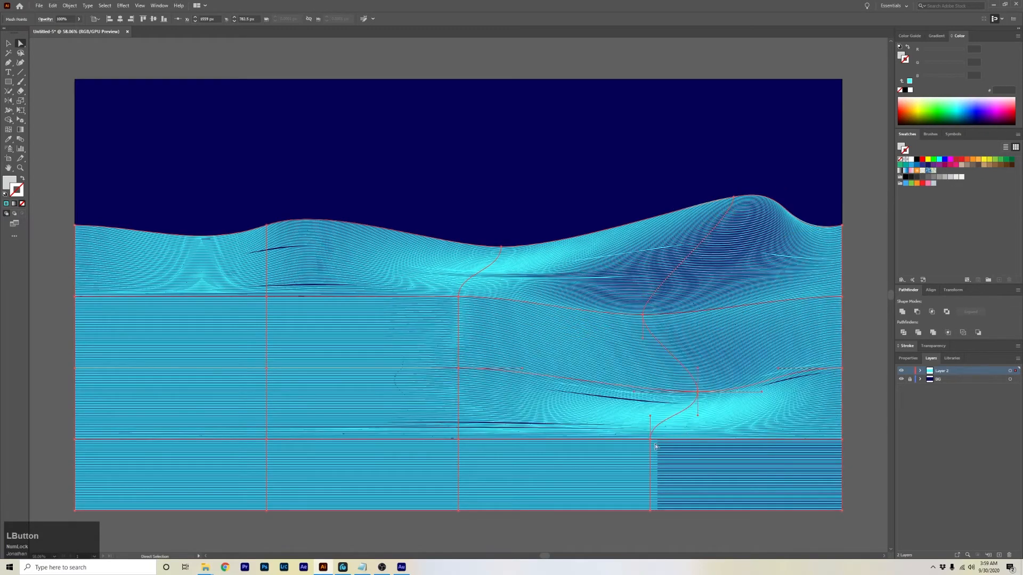
{"action": "left_click_drag", "start_coordinate": [649, 441], "coordinate": [611, 432]}
{"action": "left_click_drag", "start_coordinate": [458, 440], "coordinate": [410, 463]}
{"action": "left_click_drag", "start_coordinate": [457, 371], "coordinate": [470, 386]}
{"action": "mouse_move", "coordinate": [458, 296]}
{"action": "left_mouse_down"}
{"action": "mouse_move", "coordinate": [418, 316]}
{"action": "mouse_move", "coordinate": [450, 282]}
{"action": "left_mouse_up"}
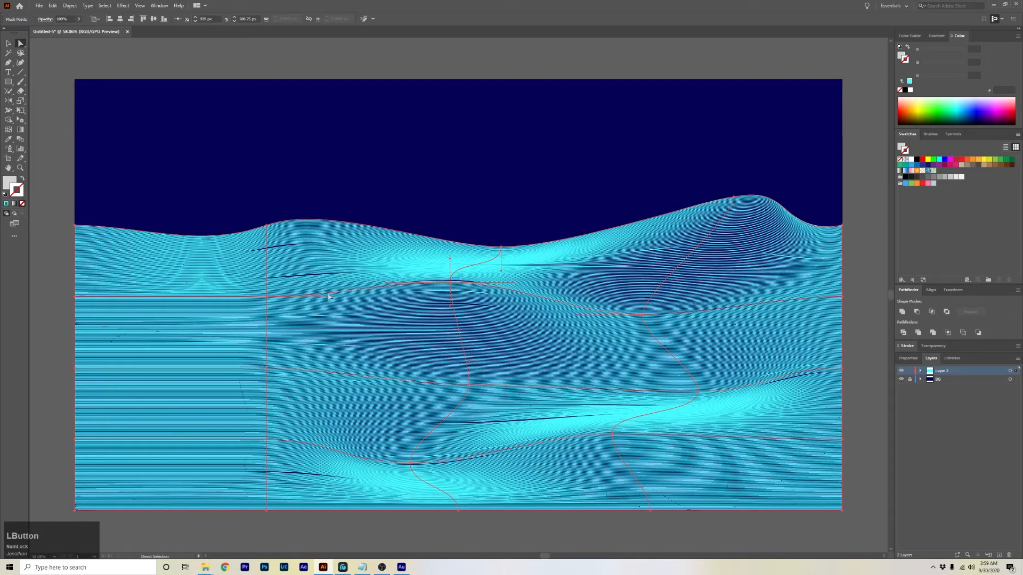
Move the left-column interior mesh points and adjust a handle to warp the stripes further.
{"action": "left_click_drag", "start_coordinate": [271, 298], "coordinate": [214, 293]}
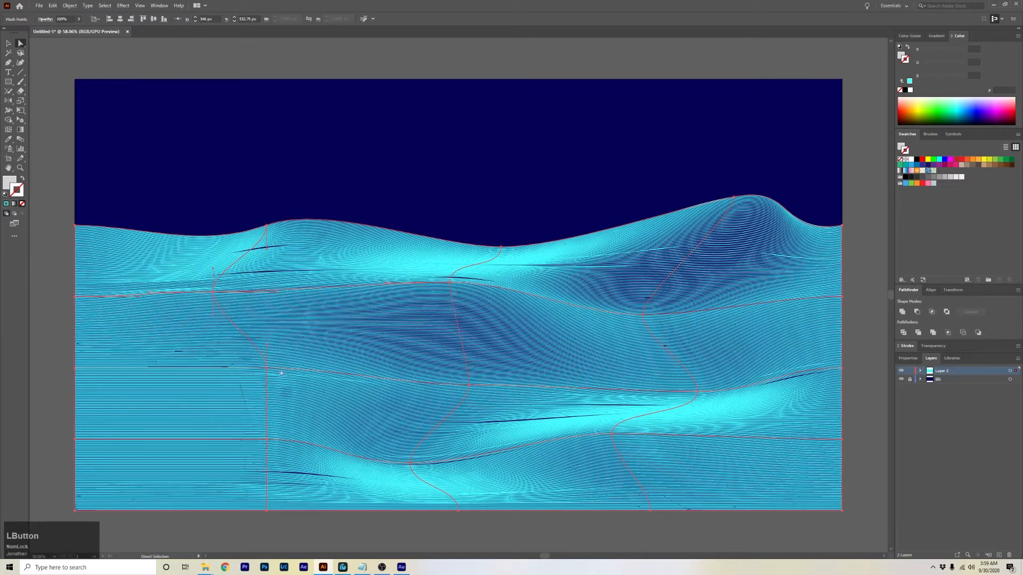
{"action": "left_click_drag", "start_coordinate": [266, 371], "coordinate": [294, 338]}
{"action": "left_click_drag", "start_coordinate": [268, 445], "coordinate": [186, 421]}
{"action": "left_click", "coordinate": [291, 337]}
{"action": "left_click_drag", "start_coordinate": [228, 340], "coordinate": [218, 315]}
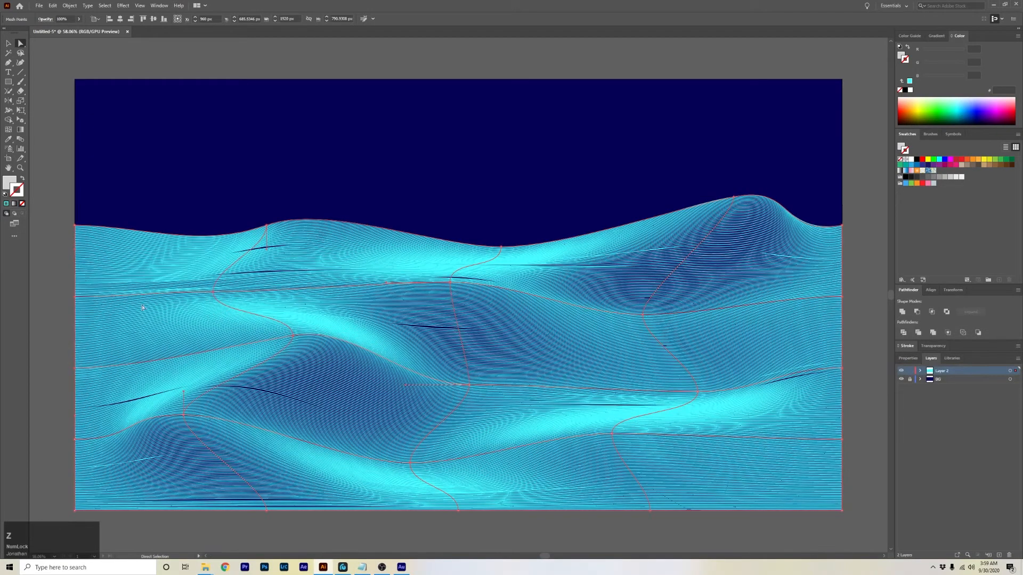
{"action": "left_click", "coordinate": [76, 297]}
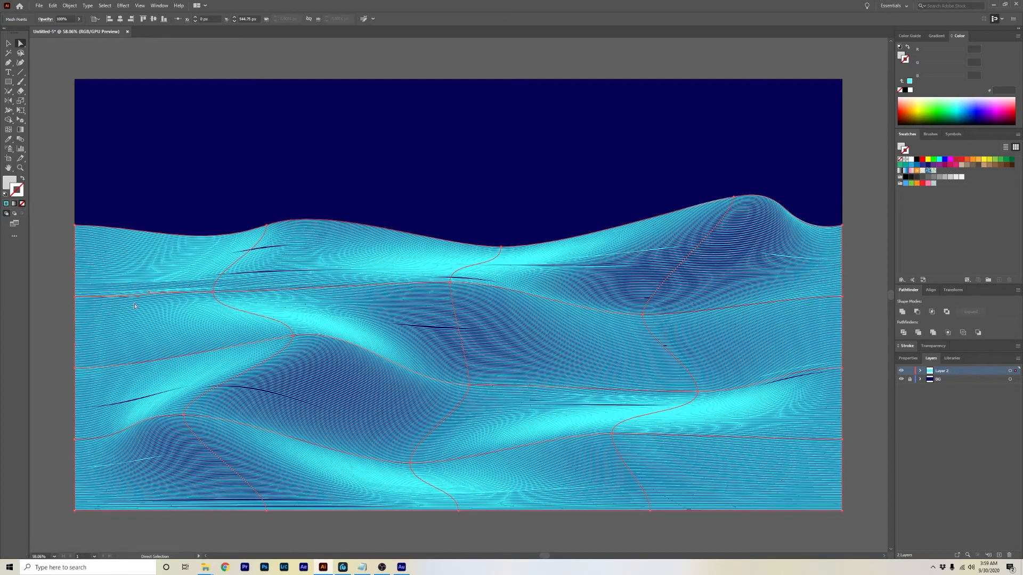
{"action": "left_click_drag", "start_coordinate": [76, 322], "coordinate": [95, 317]}
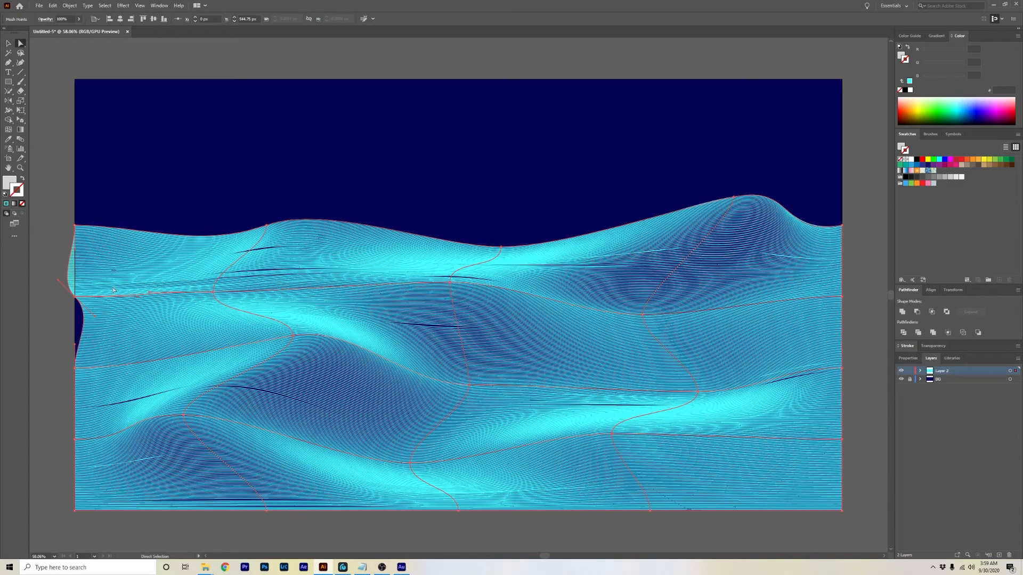
{"action": "key", "text": "ctrl+z"}
Adjust the handles of the three left-edge mesh points to curve the stripes along the left side.
{"action": "left_click", "coordinate": [75, 298]}
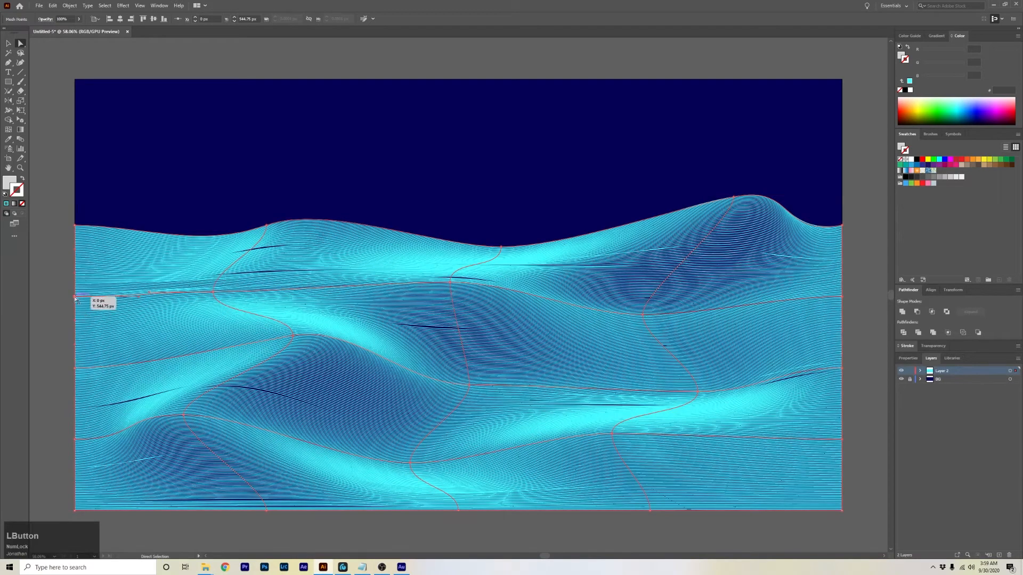
{"action": "left_click_drag", "start_coordinate": [139, 304], "coordinate": [136, 324]}
{"action": "left_click", "coordinate": [75, 369]}
{"action": "left_click_drag", "start_coordinate": [138, 372], "coordinate": [142, 339]}
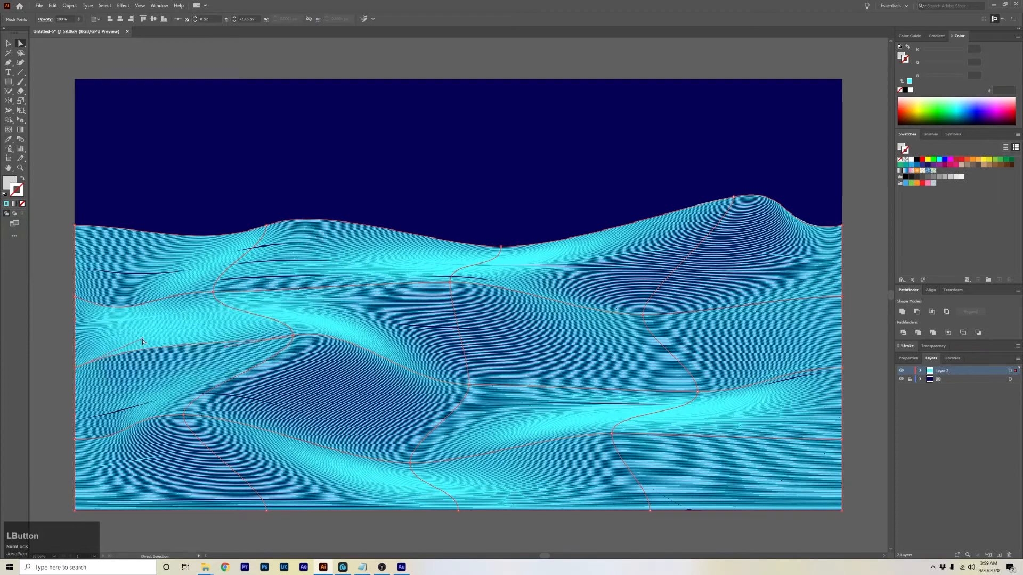
{"action": "left_click", "coordinate": [77, 438]}
{"action": "left_click_drag", "start_coordinate": [139, 443], "coordinate": [197, 483]}
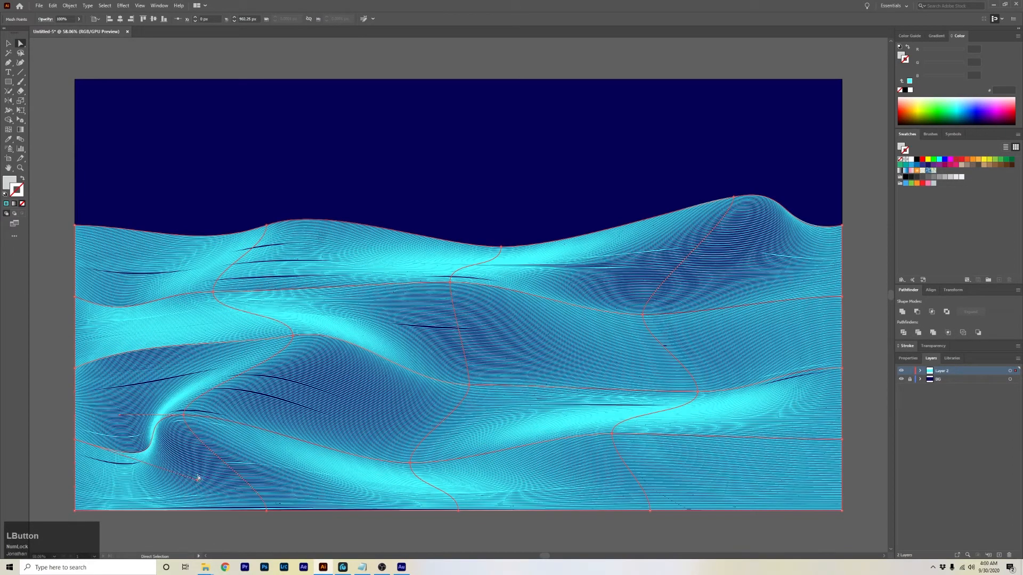
Adjust the handles of two bottom-row interior mesh points to add curves in the lower stripes.
{"action": "left_click", "coordinate": [612, 435]}
{"action": "left_click_drag", "start_coordinate": [677, 438], "coordinate": [681, 456]}
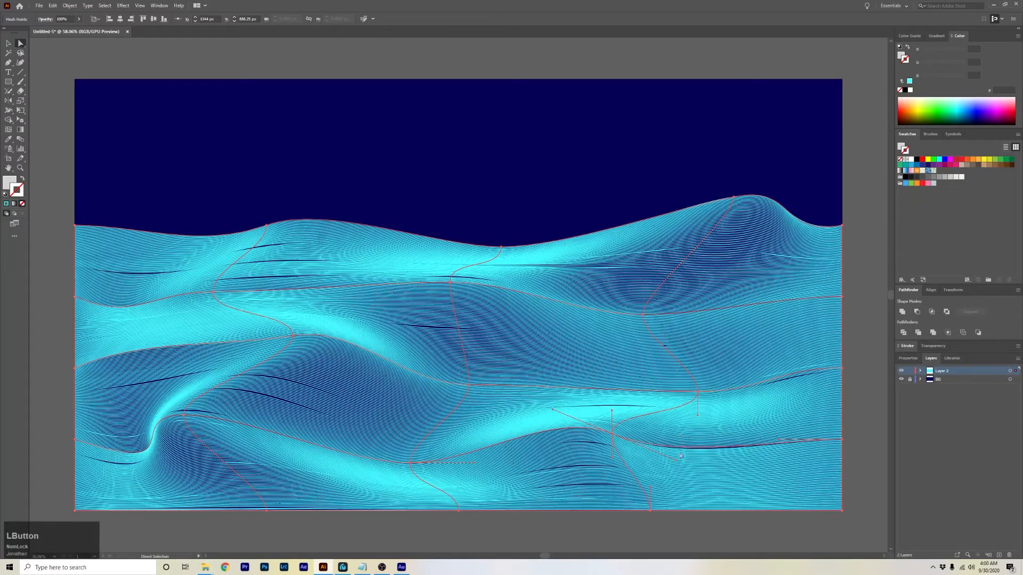
{"action": "left_click", "coordinate": [412, 464]}
{"action": "left_click_drag", "start_coordinate": [468, 465], "coordinate": [449, 460]}
{"action": "left_click", "coordinate": [642, 315]}
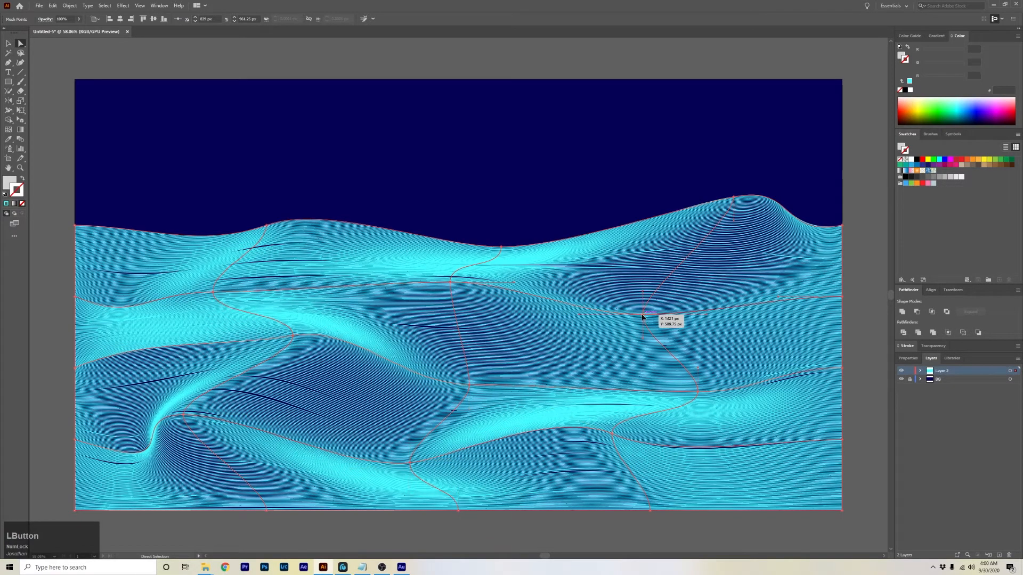
{"action": "left_click_drag", "start_coordinate": [707, 317], "coordinate": [709, 319]}
{"action": "key", "text": "ctrl+z"}
{"action": "left_click", "coordinate": [643, 316]}
{"action": "left_click_drag", "start_coordinate": [681, 313], "coordinate": [682, 322]}
{"action": "key", "text": "ctrl+z"}
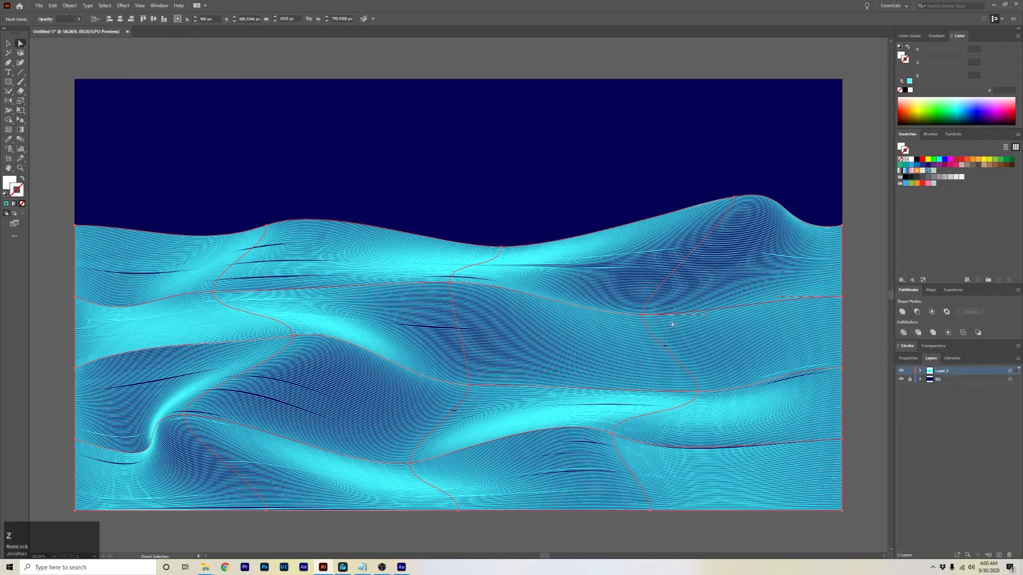
Adjust the handles of the right-column and right-edge mesh points to shape the right-hand waves.
{"action": "left_click", "coordinate": [644, 317]}
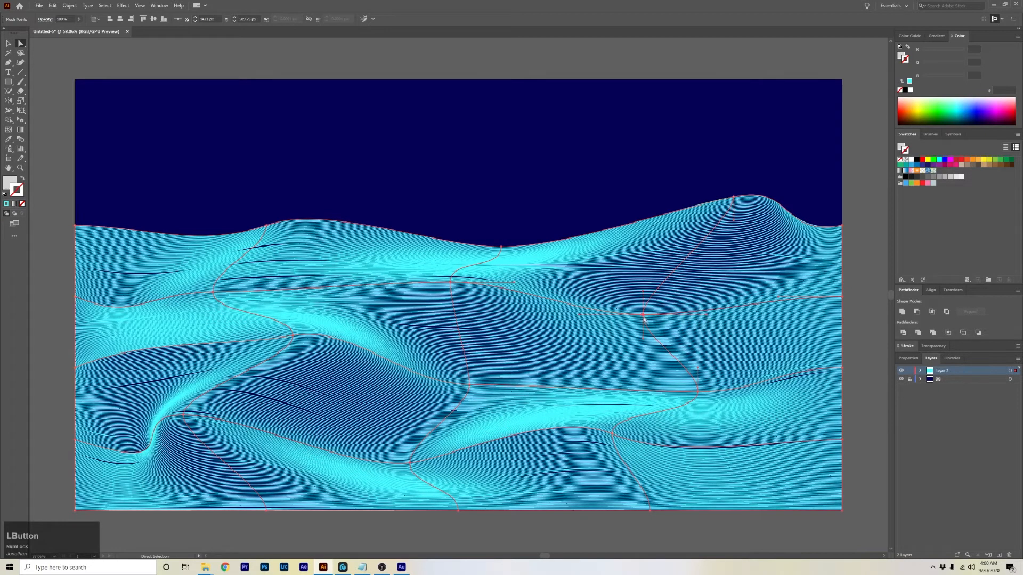
{"action": "left_click_drag", "start_coordinate": [706, 319], "coordinate": [704, 327]}
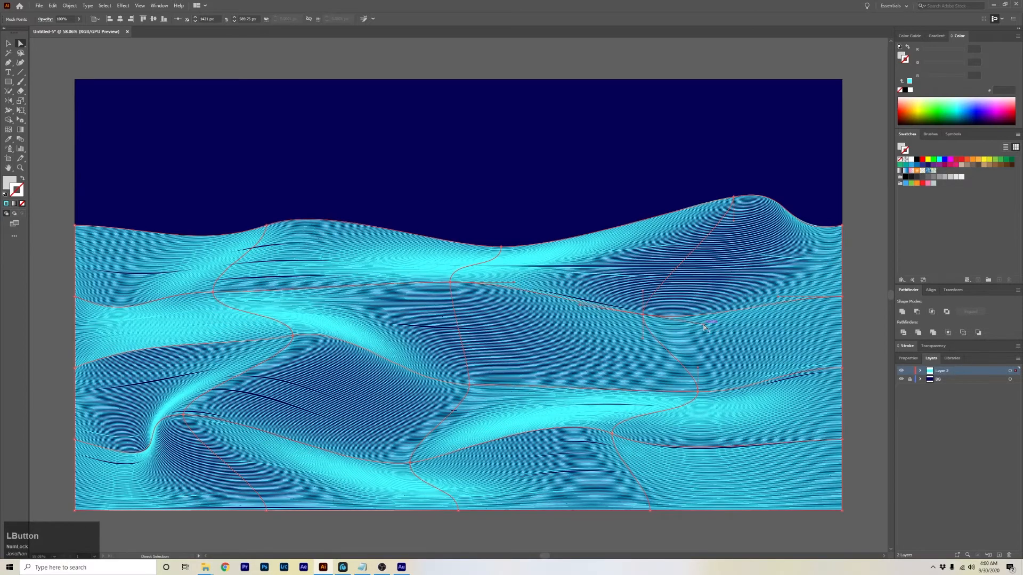
{"action": "left_click_drag", "start_coordinate": [778, 297], "coordinate": [779, 304]}
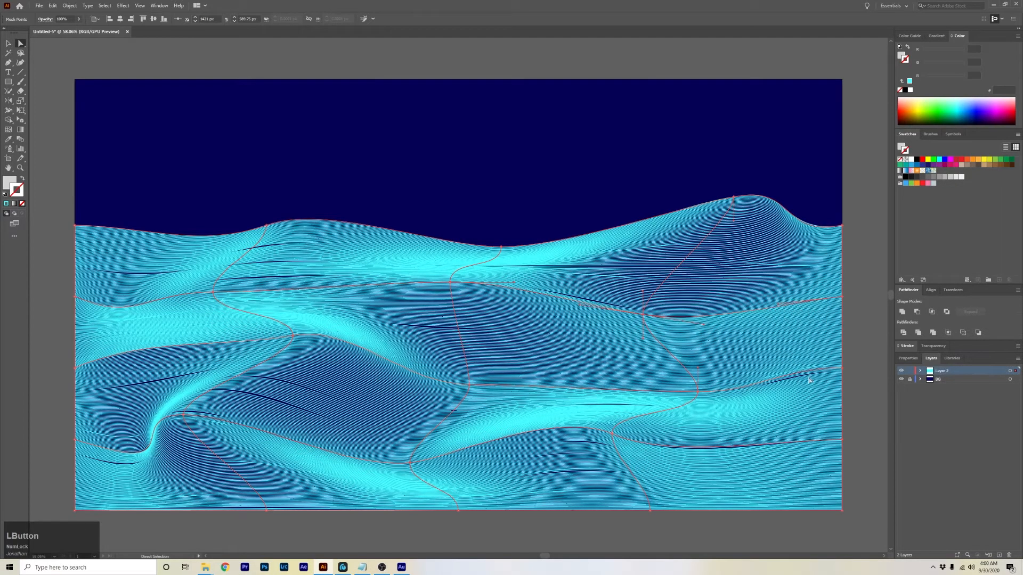
{"action": "left_click", "coordinate": [842, 370]}
{"action": "left_click_drag", "start_coordinate": [780, 371], "coordinate": [780, 351]}
{"action": "left_click", "coordinate": [842, 441]}
{"action": "left_click_drag", "start_coordinate": [778, 441], "coordinate": [782, 413]}
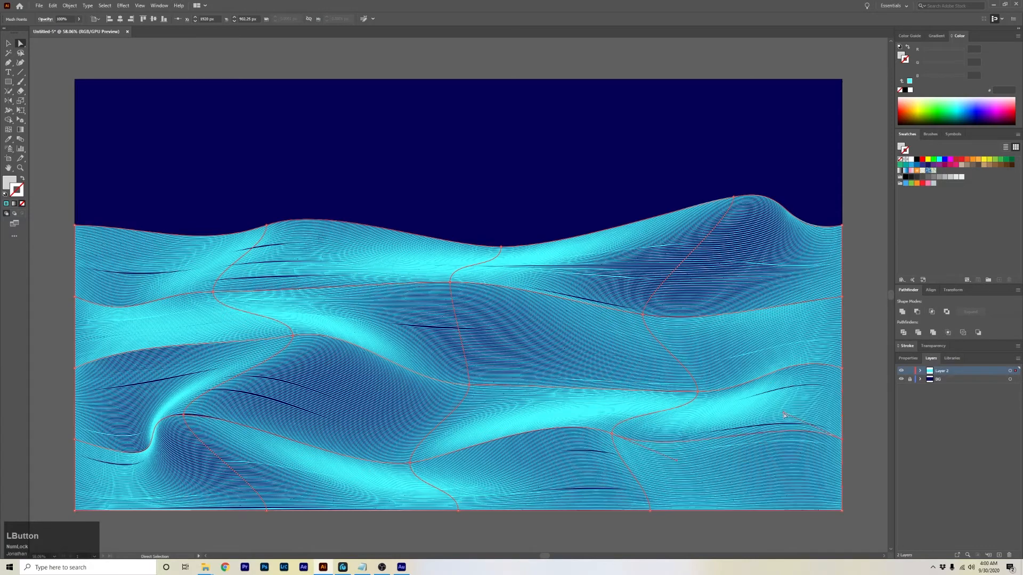
Adjust the handle of the bottom-edge mesh point near the lower right to bend the lower stripes.
{"action": "left_click", "coordinate": [652, 495], "text": "ctrl"}
{"action": "left_click", "coordinate": [651, 510]}
{"action": "left_click_drag", "start_coordinate": [654, 489], "coordinate": [771, 478]}
{"action": "left_click", "coordinate": [772, 479]}
{"action": "left_click", "coordinate": [699, 425]}
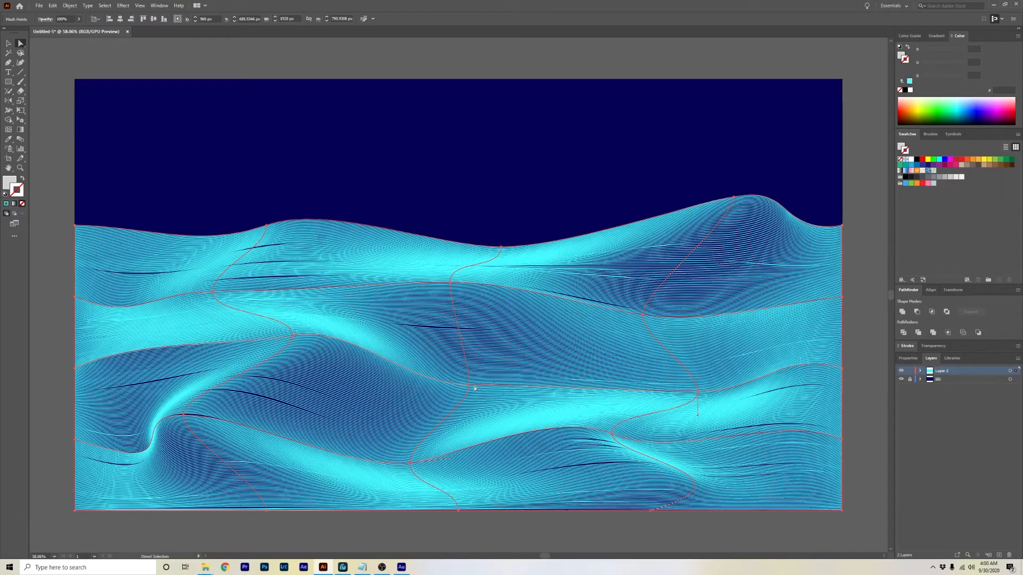
Nudge the central mesh point and swing its handle to sharpen the middle wave, then deselect.
{"action": "left_click_drag", "start_coordinate": [469, 385], "coordinate": [477, 380]}
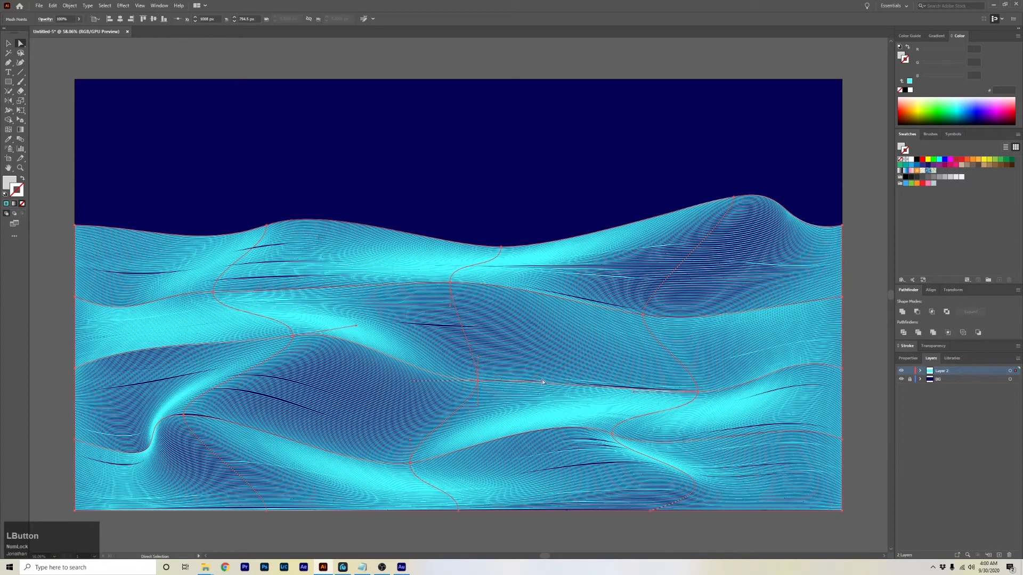
{"action": "left_click_drag", "start_coordinate": [541, 382], "coordinate": [499, 358]}
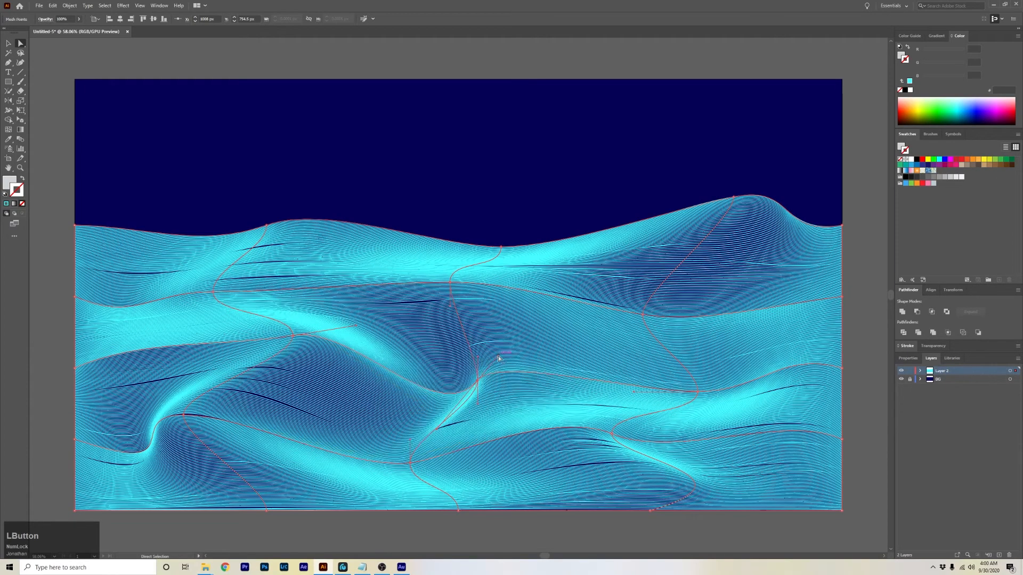
{"action": "left_click", "coordinate": [487, 190]}
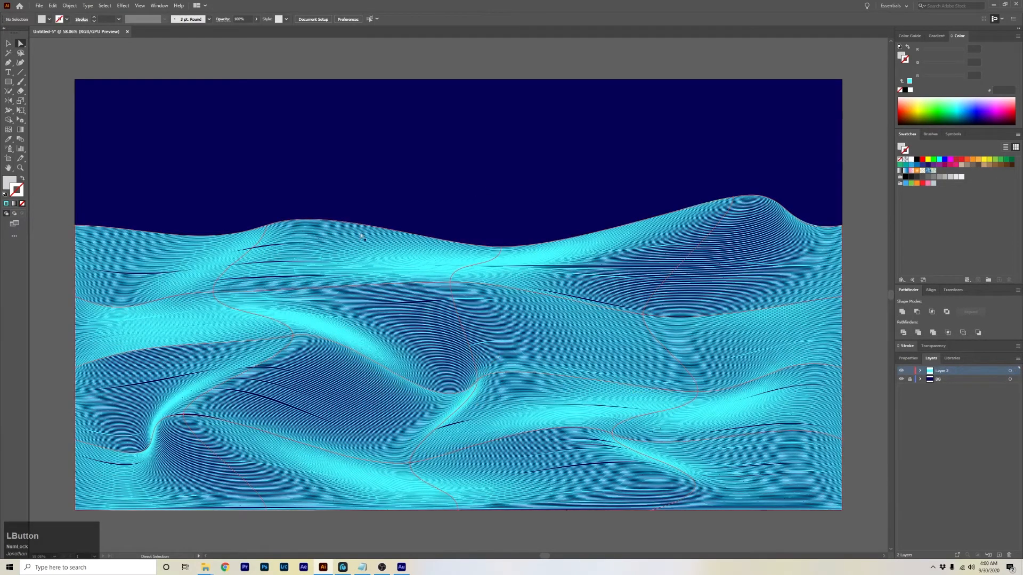
Expand the envelope-warped blend into ordinary paths.
{"action": "left_click", "coordinate": [8, 44]}
{"action": "left_click", "coordinate": [411, 277]}
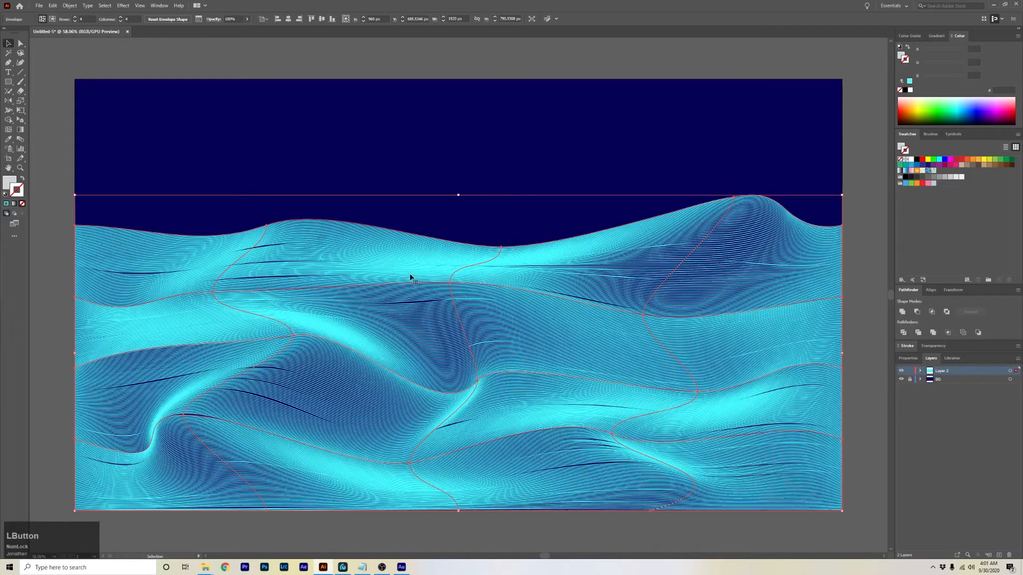
{"action": "left_click", "coordinate": [330, 124]}
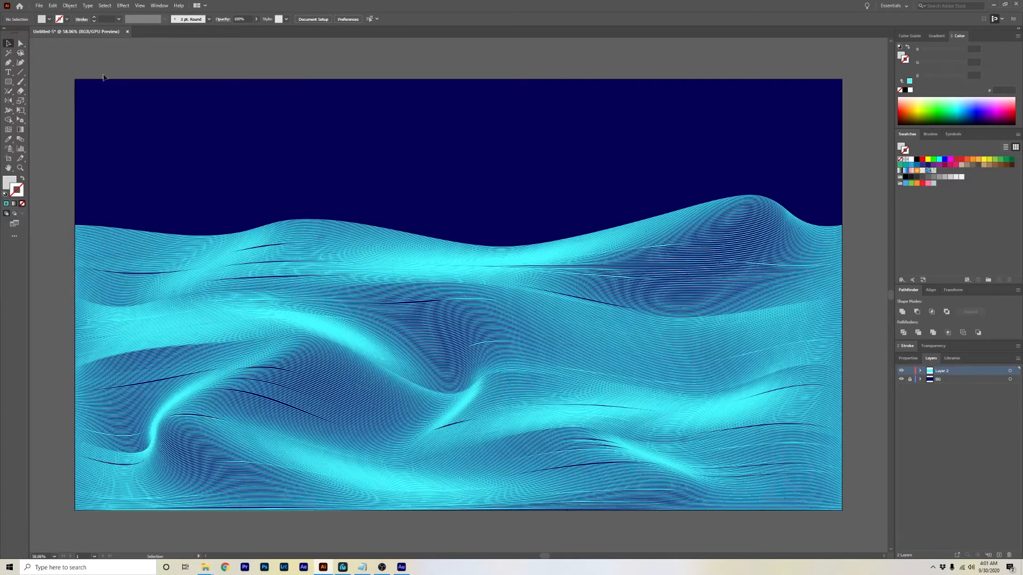
{"action": "left_click", "coordinate": [287, 264]}
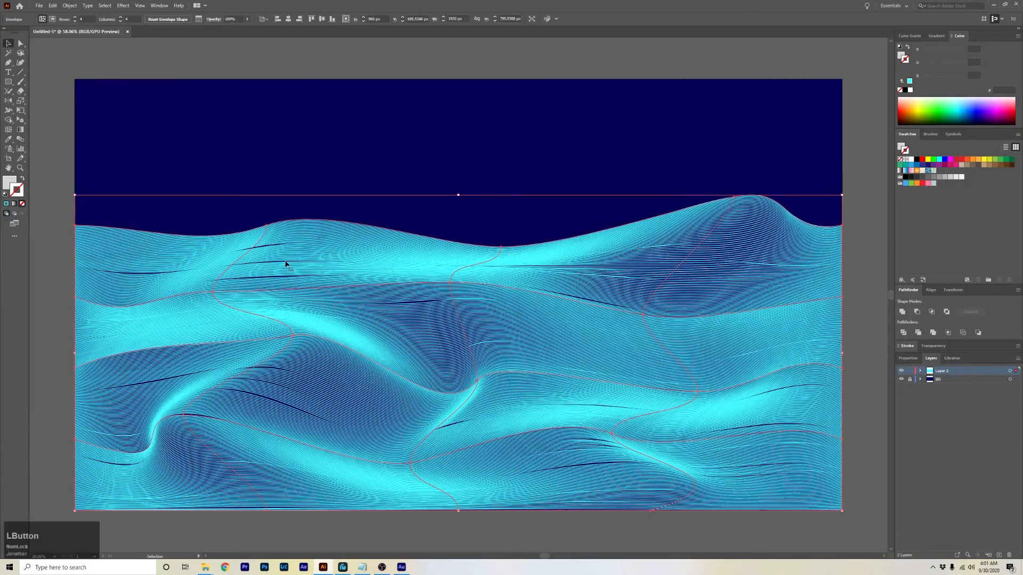
{"action": "left_click", "coordinate": [70, 5]}
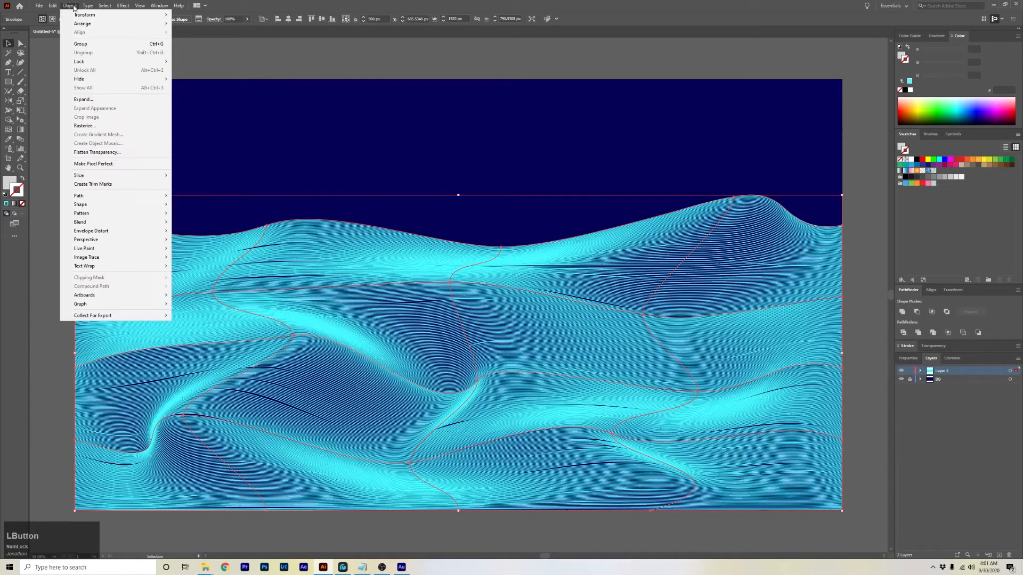
{"action": "left_click", "coordinate": [91, 100]}
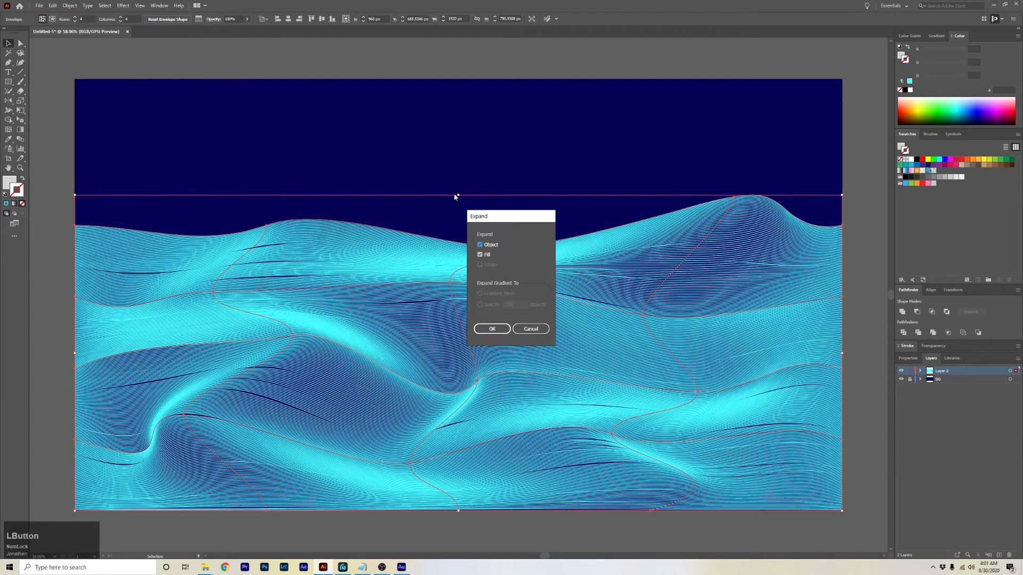
{"action": "left_click", "coordinate": [501, 333]}
{"action": "left_click", "coordinate": [66, 248]}
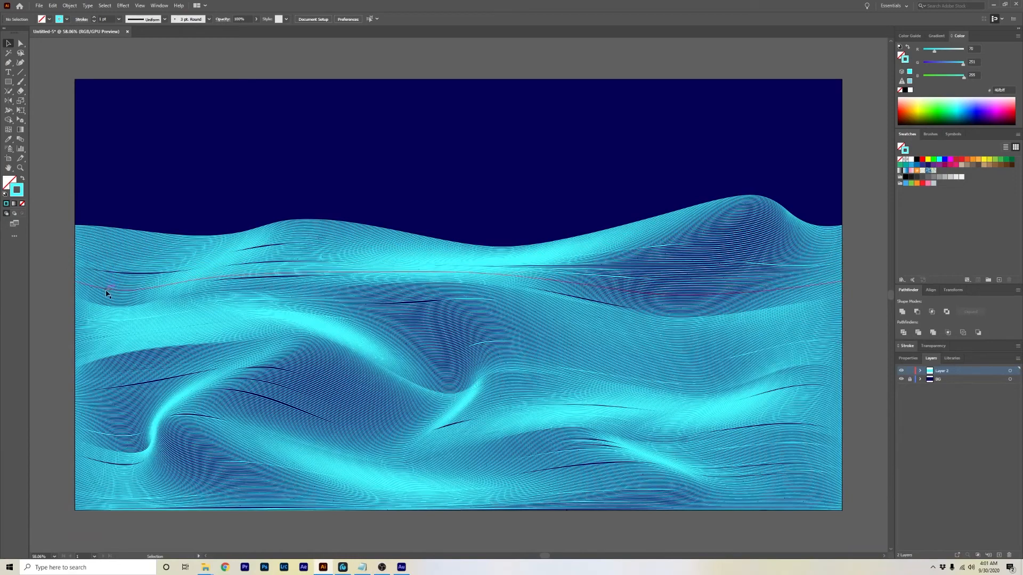
{"action": "left_click", "coordinate": [154, 301]}
{"action": "right_click", "coordinate": [245, 284]}
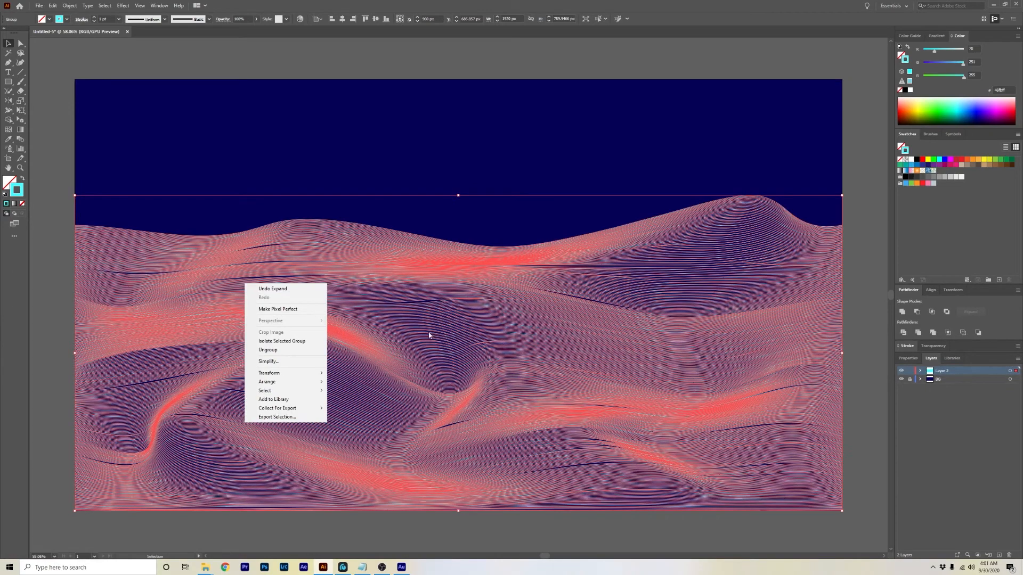
{"action": "left_click", "coordinate": [46, 184]}
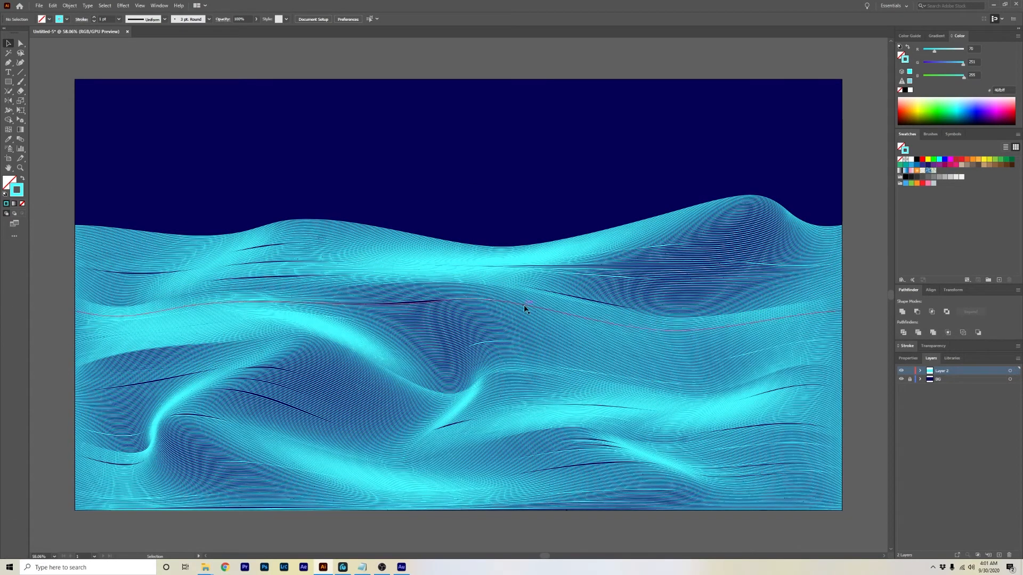
Try applying a gradient fill to all the expanded lines.
{"action": "left_click", "coordinate": [939, 38]}
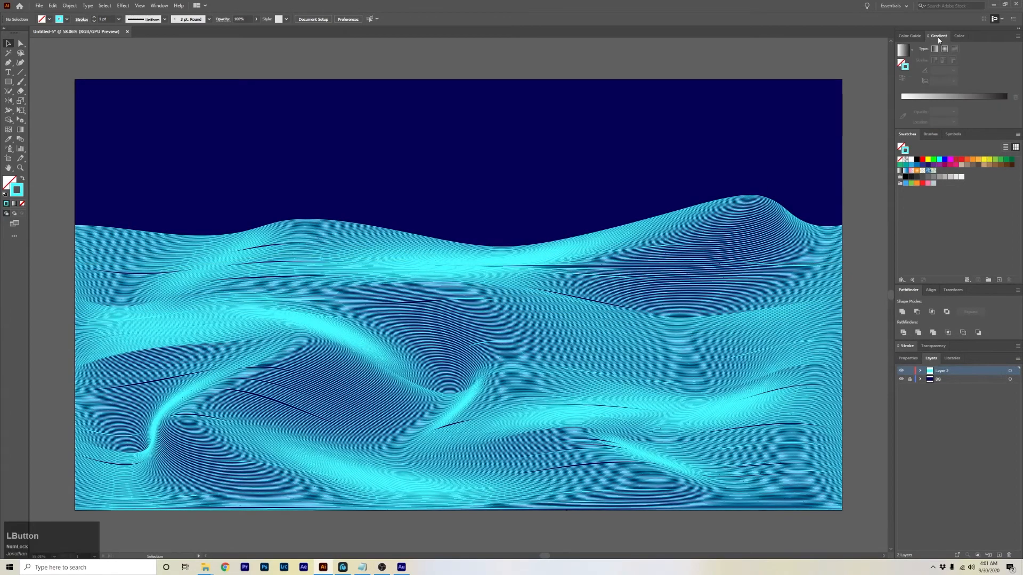
{"action": "left_click", "coordinate": [901, 65]}
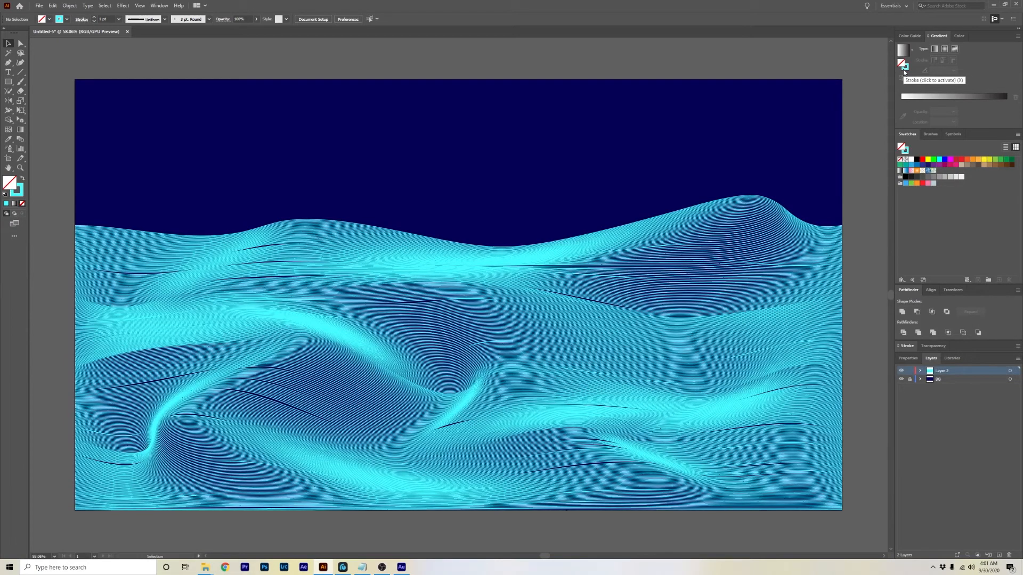
{"action": "left_click", "coordinate": [903, 72]}
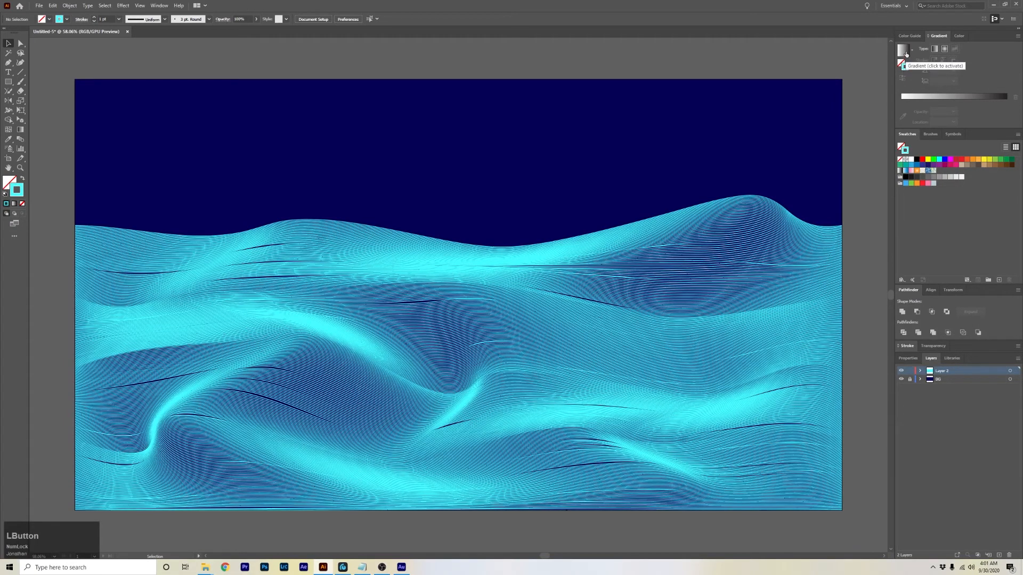
{"action": "left_click", "coordinate": [905, 53]}
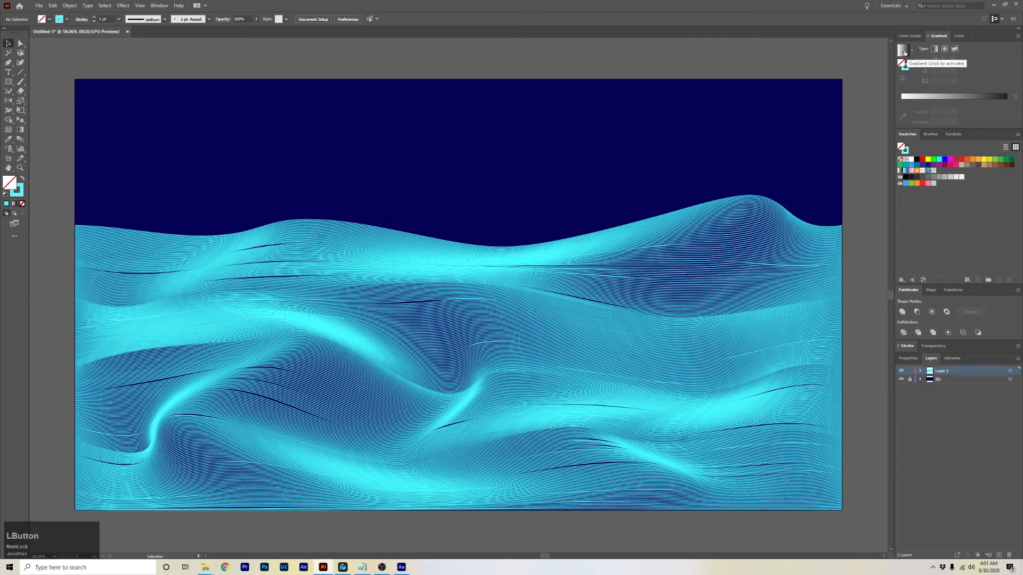
{"action": "key", "text": "ctrl+a"}
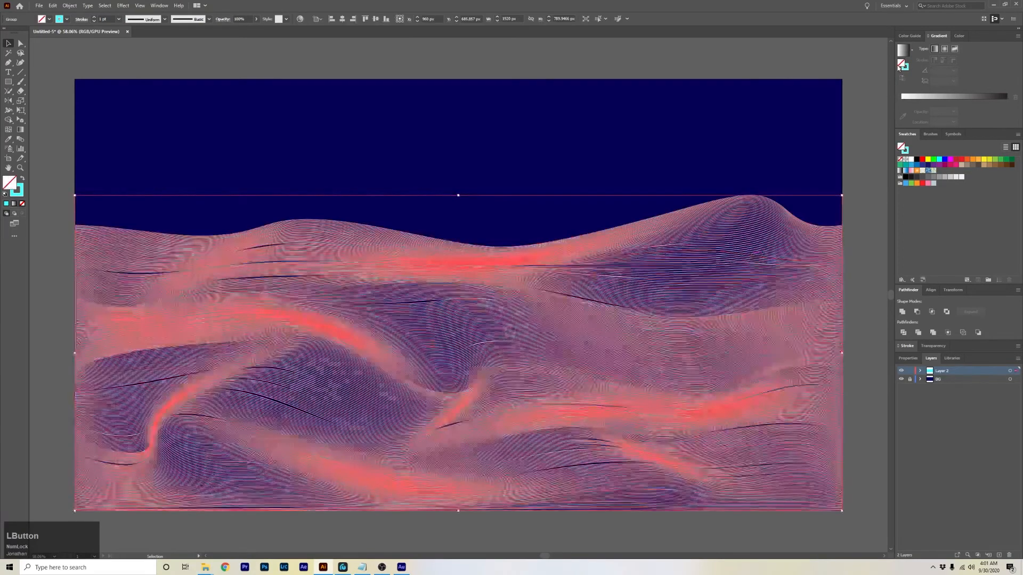
{"action": "left_click", "coordinate": [901, 50]}
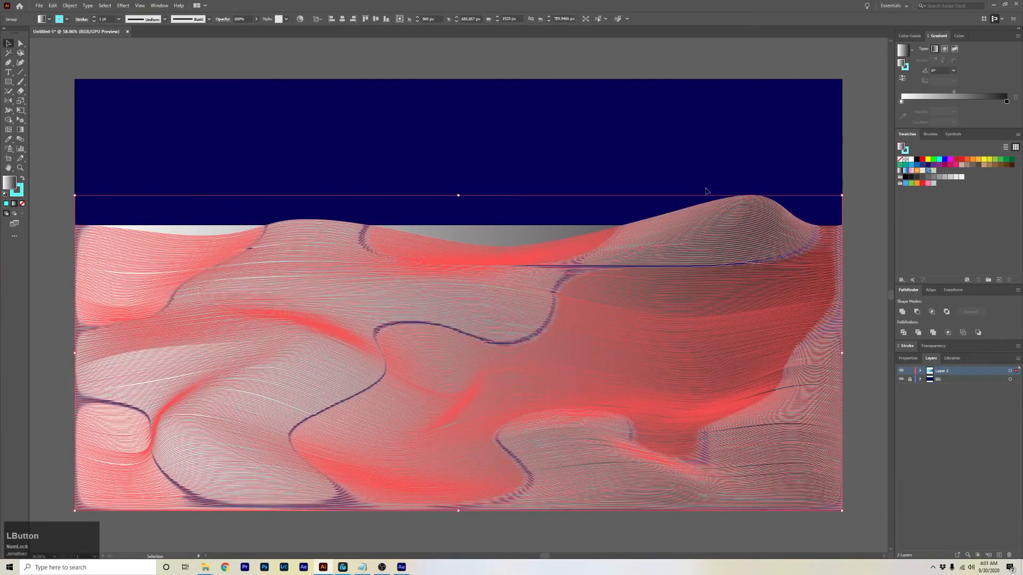
{"action": "left_click", "coordinate": [850, 155]}
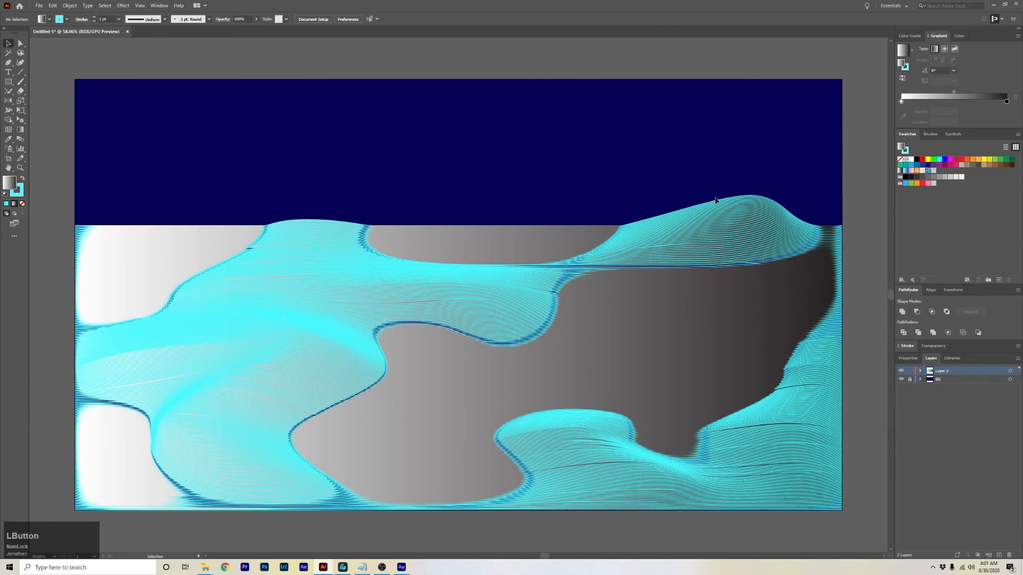
Apply a gradient to the strokes of the expanded line group.
{"action": "left_click", "coordinate": [701, 287]}
{"action": "left_click", "coordinate": [908, 72]}
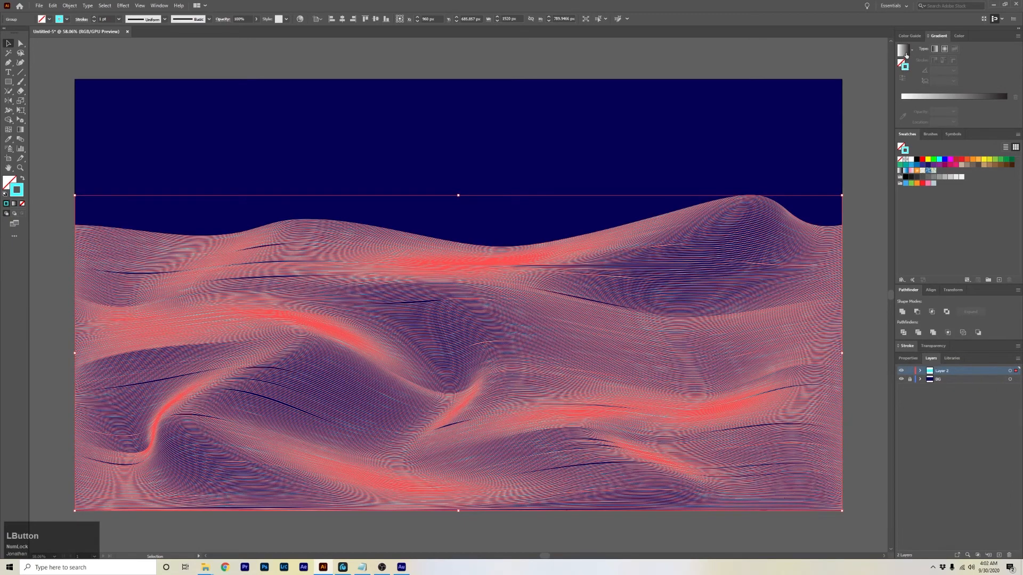
{"action": "left_click", "coordinate": [906, 54]}
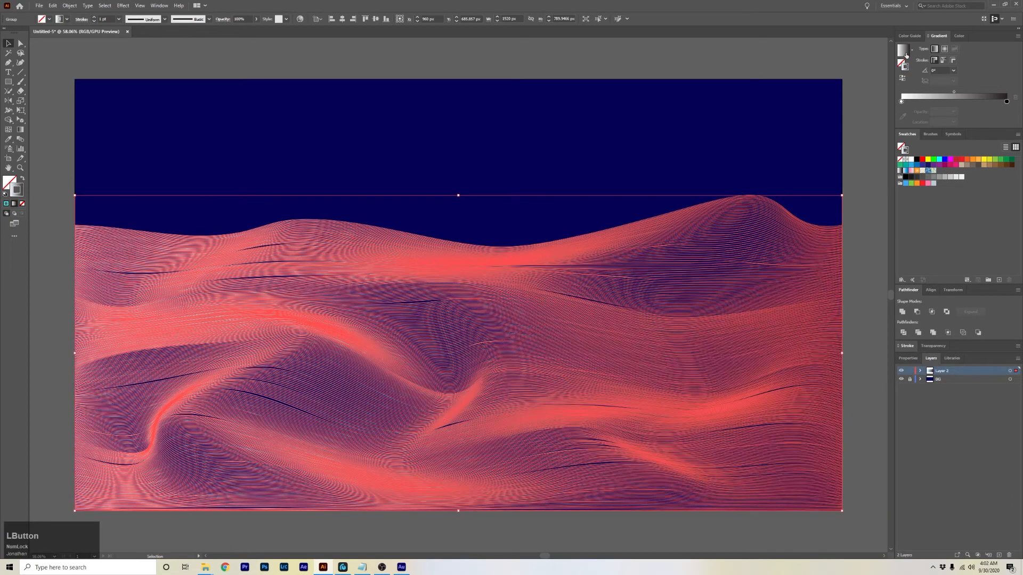
{"action": "left_click", "coordinate": [872, 116]}
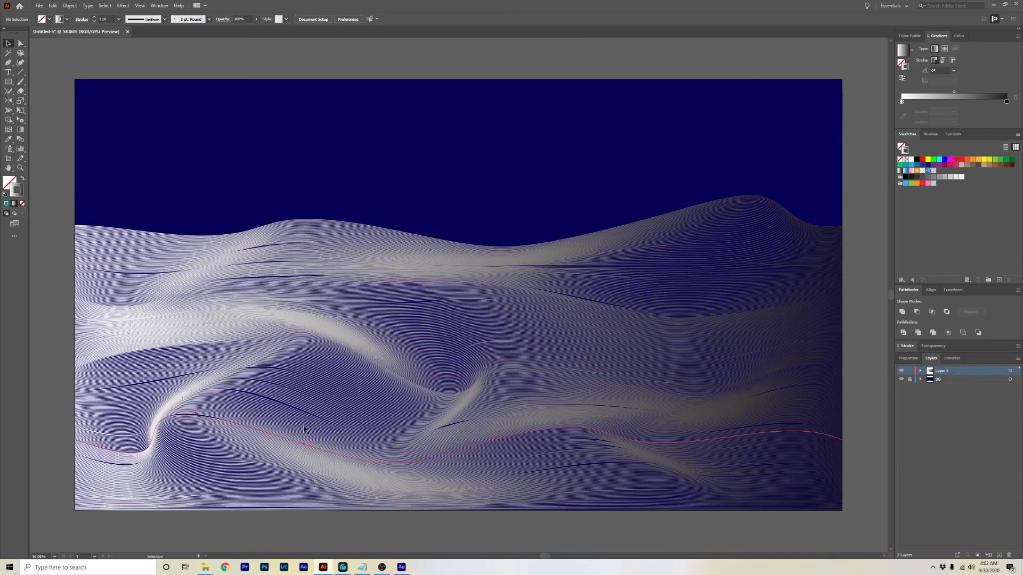
Set the gradient's left stop to an orange picked from the HSB colour spectrum.
{"action": "left_click", "coordinate": [541, 287]}
{"action": "left_click", "coordinate": [902, 101]}
{"action": "double_click", "coordinate": [901, 101]}
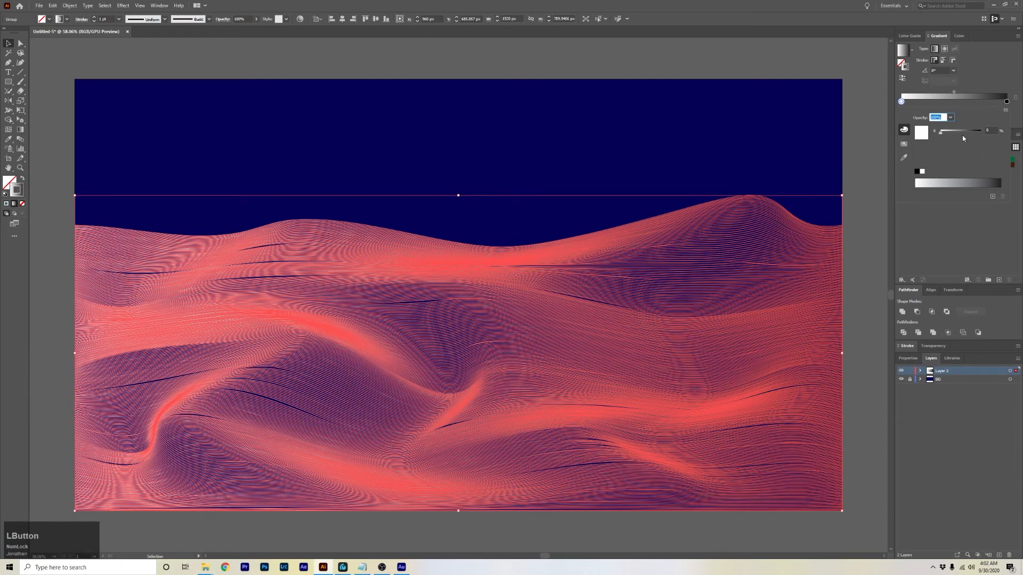
{"action": "left_click", "coordinate": [1006, 109]}
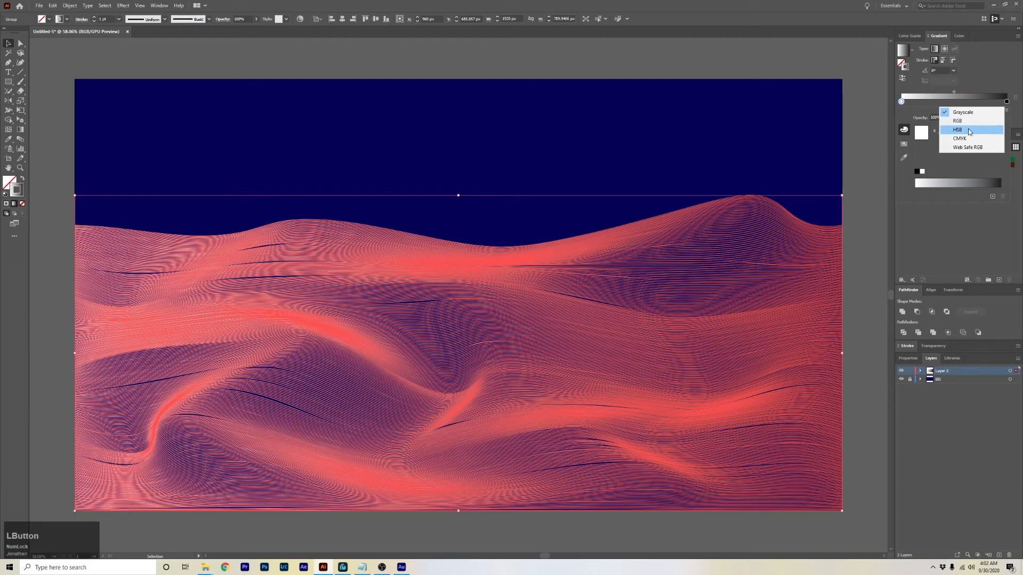
{"action": "left_click", "coordinate": [968, 131]}
{"action": "left_click", "coordinate": [963, 181]}
{"action": "left_click_drag", "start_coordinate": [962, 181], "coordinate": [922, 183]}
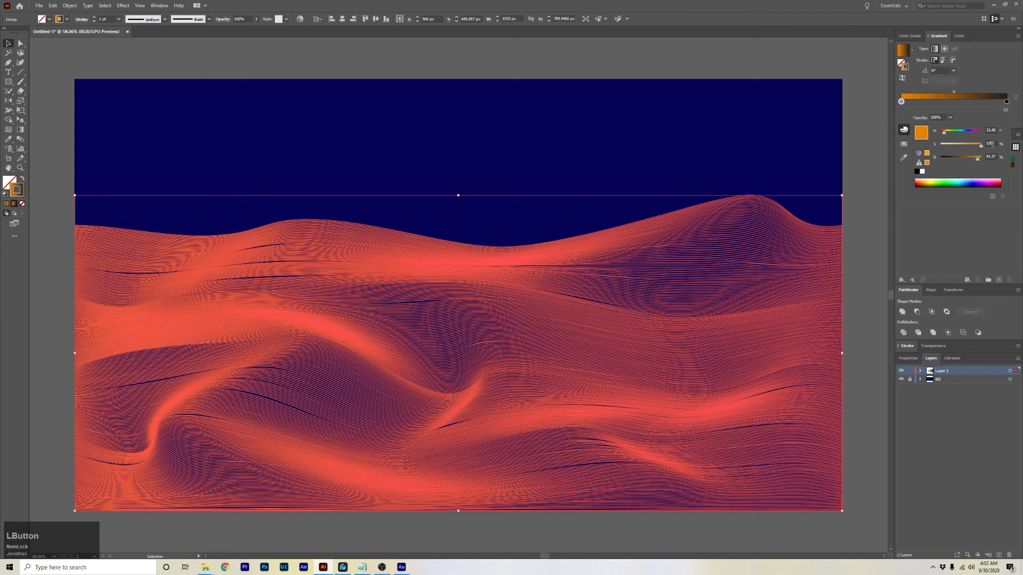
{"action": "left_click_drag", "start_coordinate": [973, 159], "coordinate": [966, 160]}
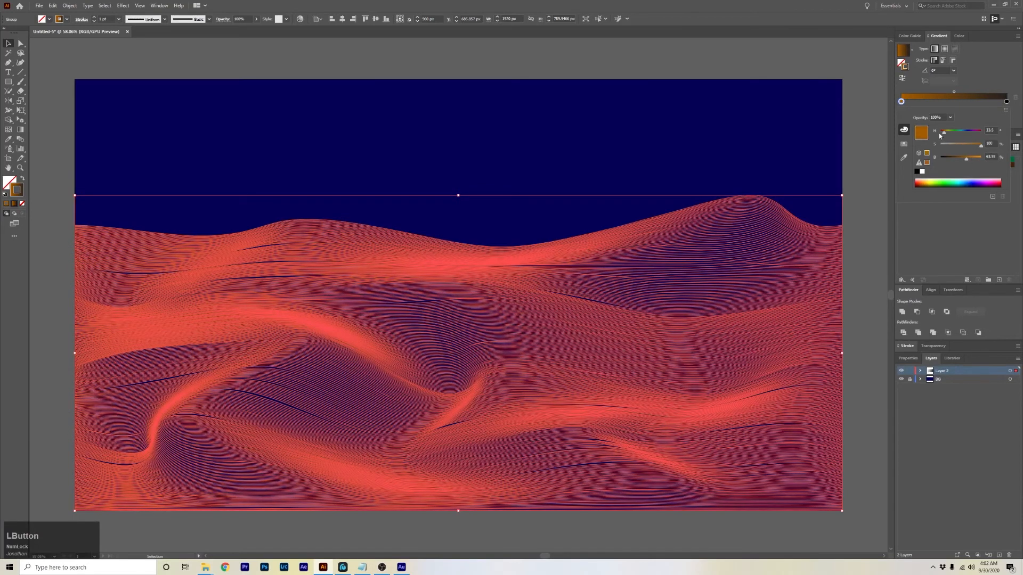
{"action": "left_click", "coordinate": [866, 228]}
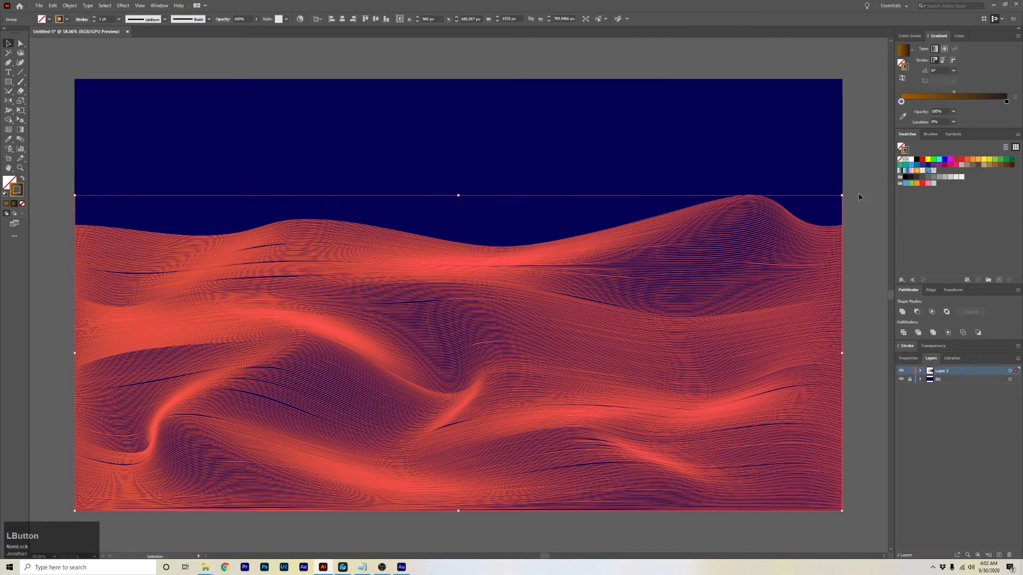
{"action": "left_click", "coordinate": [865, 221]}
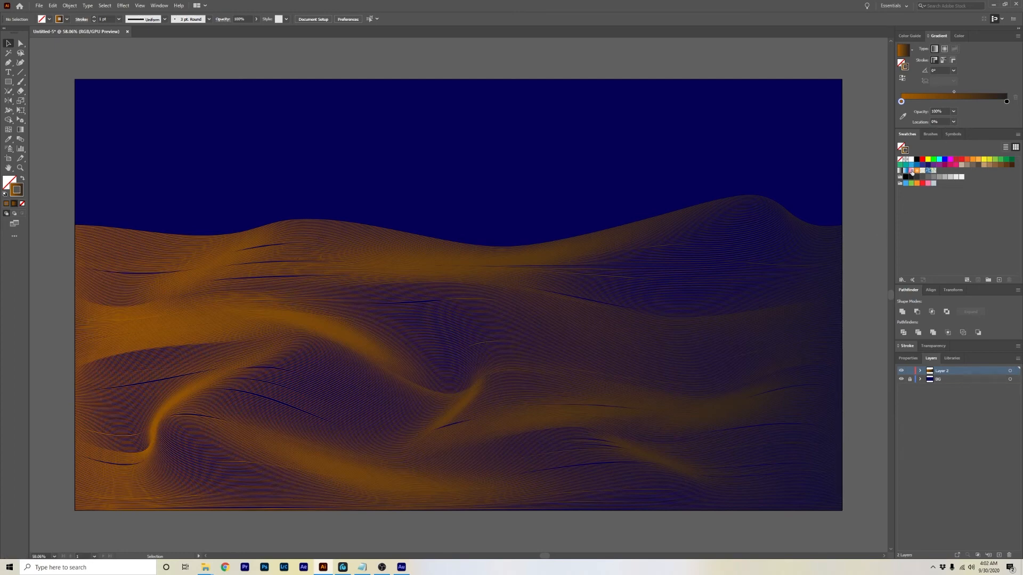
Set the gradient's right stop to a cyan blue picked in RGB mode.
{"action": "left_click", "coordinate": [737, 267]}
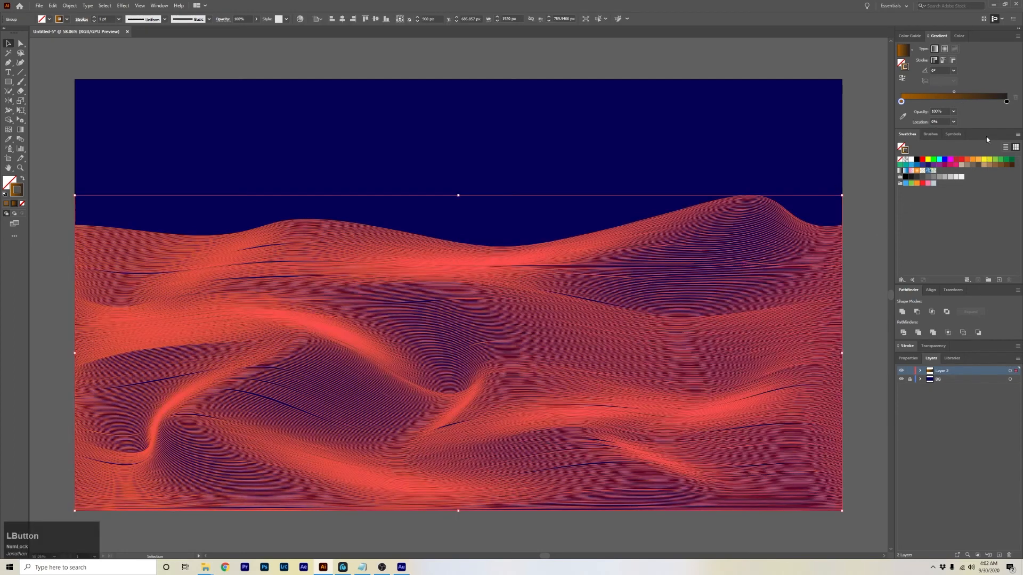
{"action": "double_click", "coordinate": [1006, 101]}
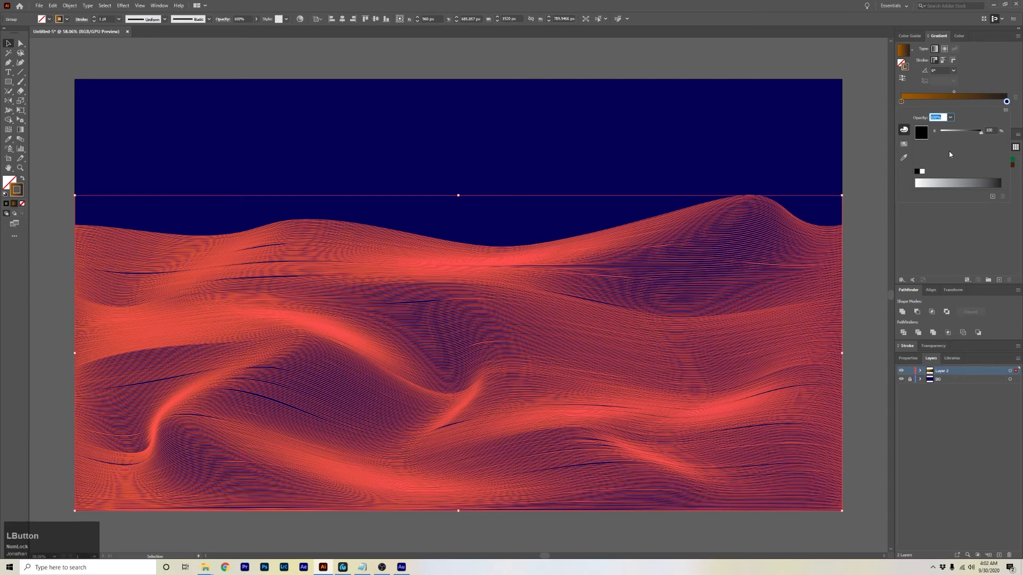
{"action": "left_click", "coordinate": [1005, 110]}
{"action": "left_click", "coordinate": [968, 119]}
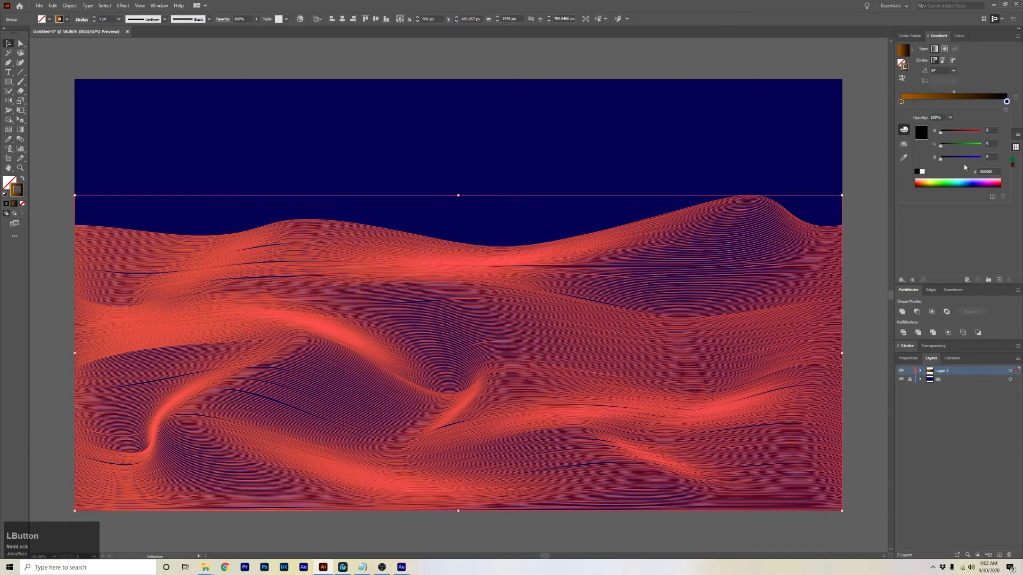
{"action": "left_click", "coordinate": [963, 182]}
{"action": "left_click_drag", "start_coordinate": [963, 179], "coordinate": [964, 182]}
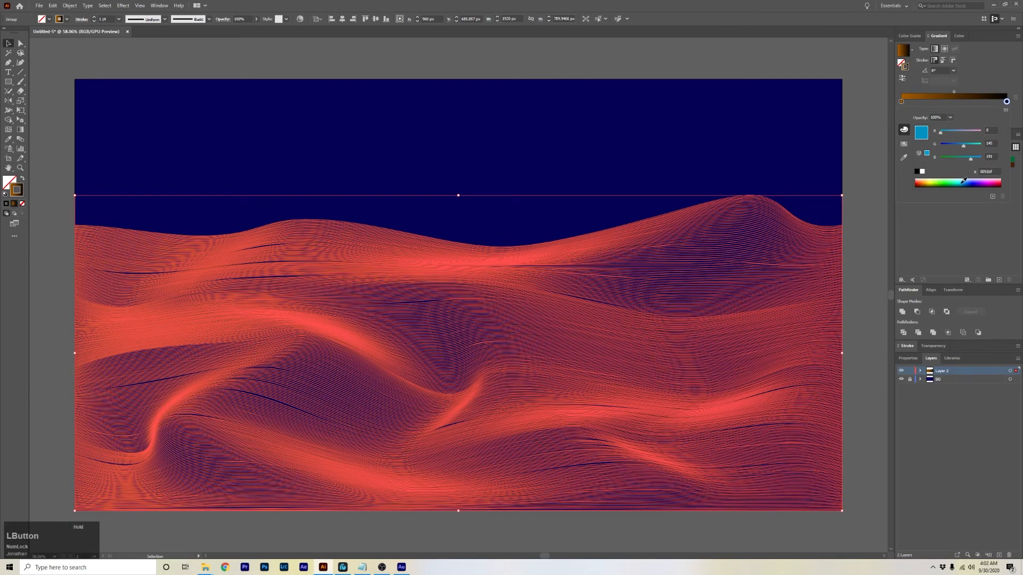
{"action": "mouse_move", "coordinate": [970, 160]}
{"action": "left_mouse_down"}
{"action": "mouse_move", "coordinate": [984, 159]}
{"action": "mouse_move", "coordinate": [973, 146]}
{"action": "left_mouse_up"}
{"action": "left_click", "coordinate": [864, 185]}
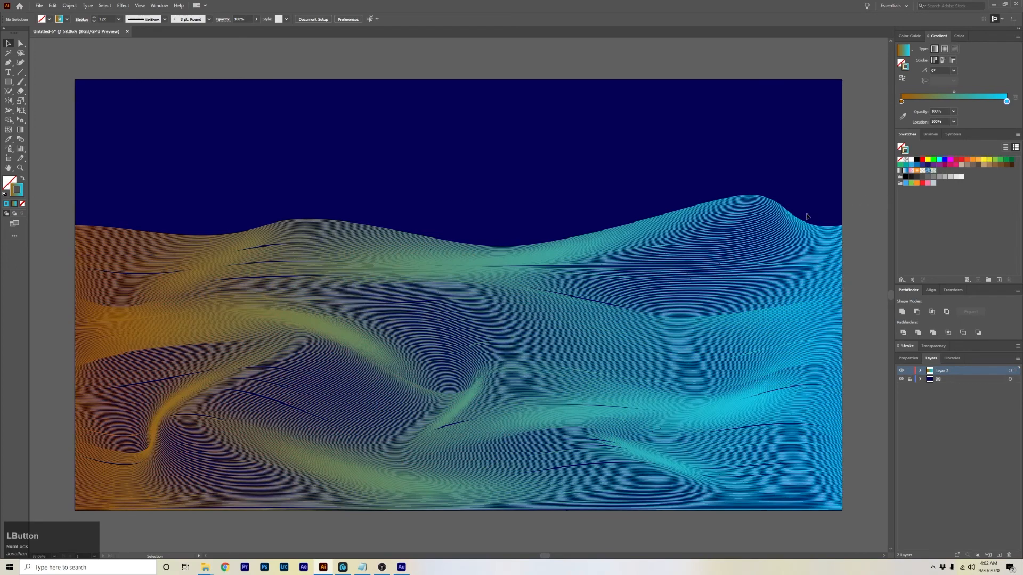
Raise the left stop's red value to 255 for a brighter orange.
{"action": "left_click", "coordinate": [700, 278]}
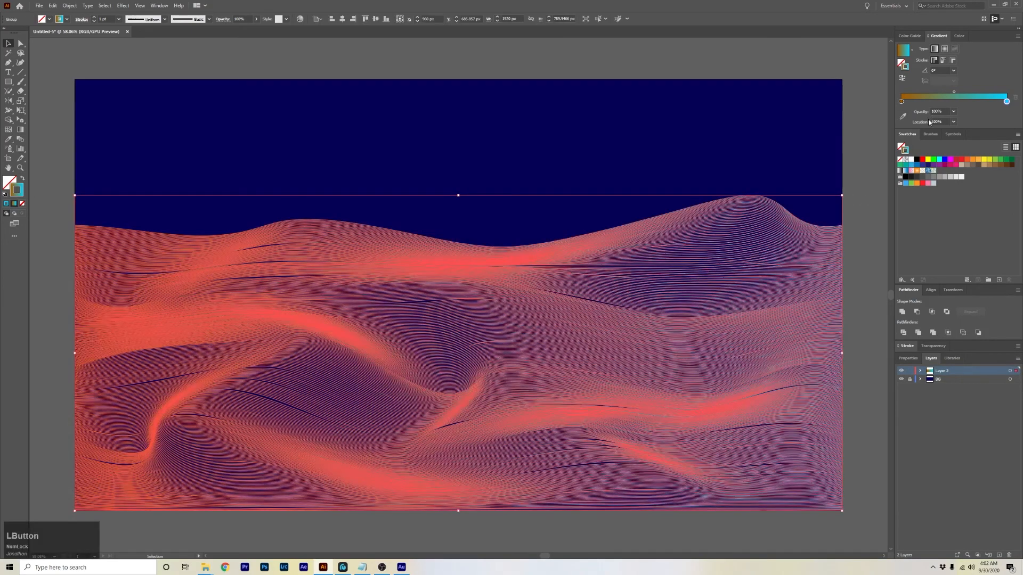
{"action": "double_click", "coordinate": [900, 101]}
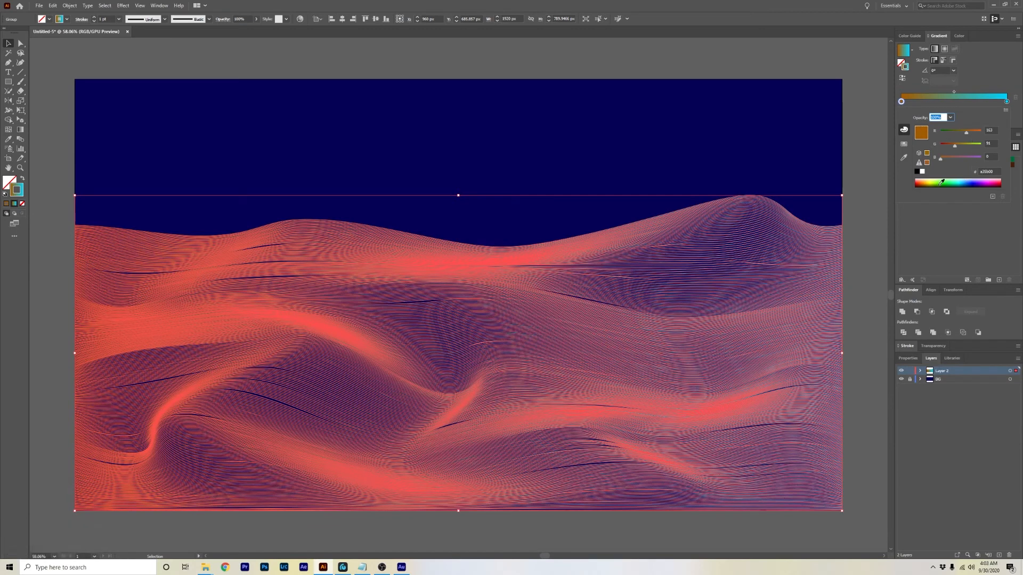
{"action": "left_click_drag", "start_coordinate": [966, 132], "coordinate": [981, 132]}
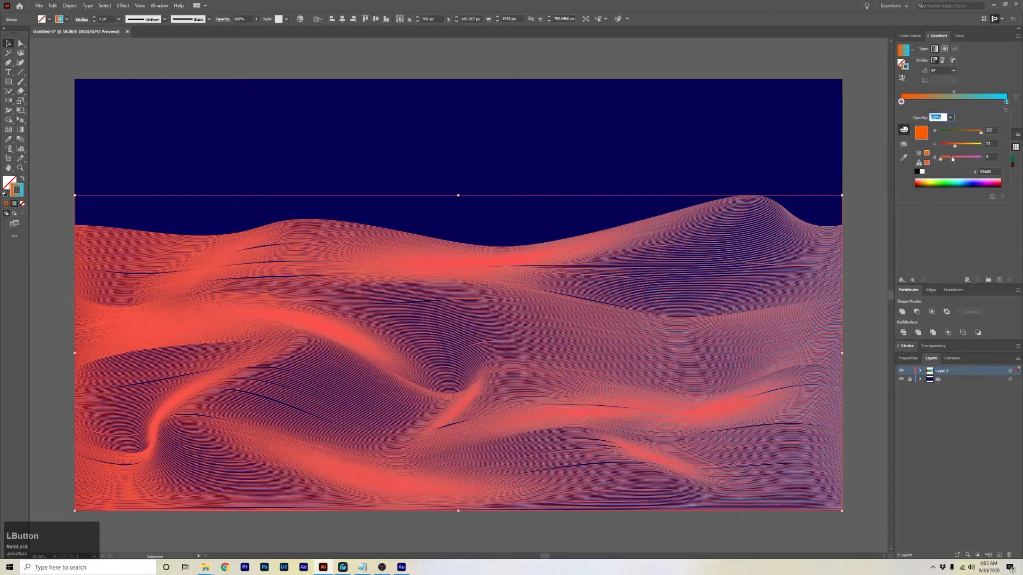
{"action": "left_click", "coordinate": [868, 201]}
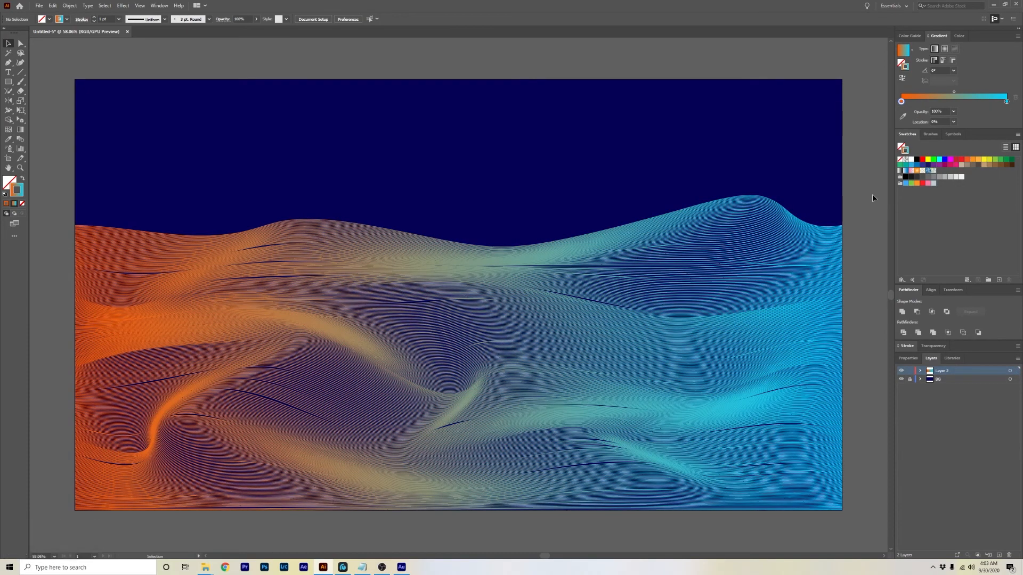
Pick the Type tool with a cyan fill and place a text insertion point above the waves.
{"action": "left_click", "coordinate": [904, 103]}
{"action": "left_click", "coordinate": [8, 73]}
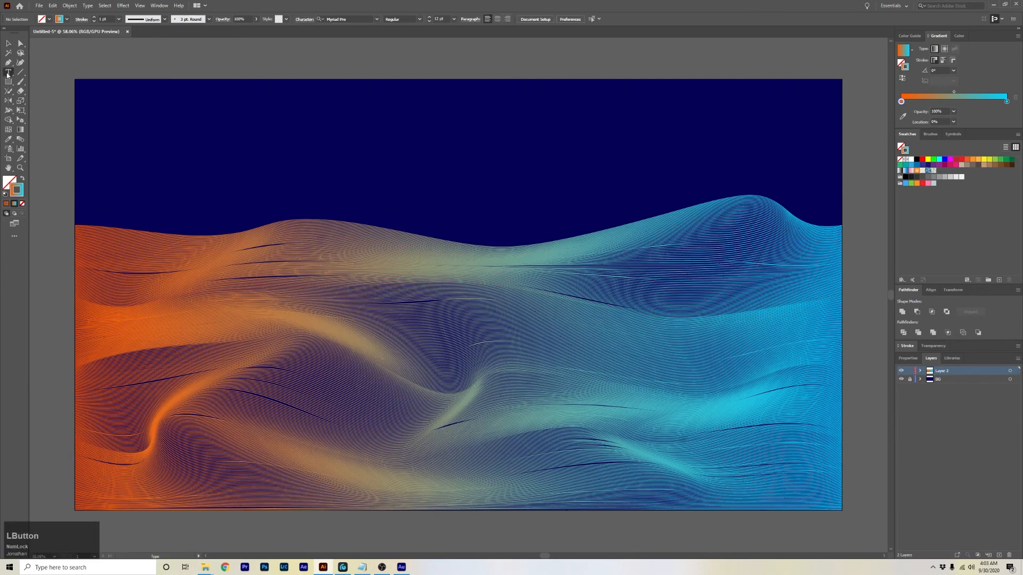
{"action": "left_click", "coordinate": [21, 204]}
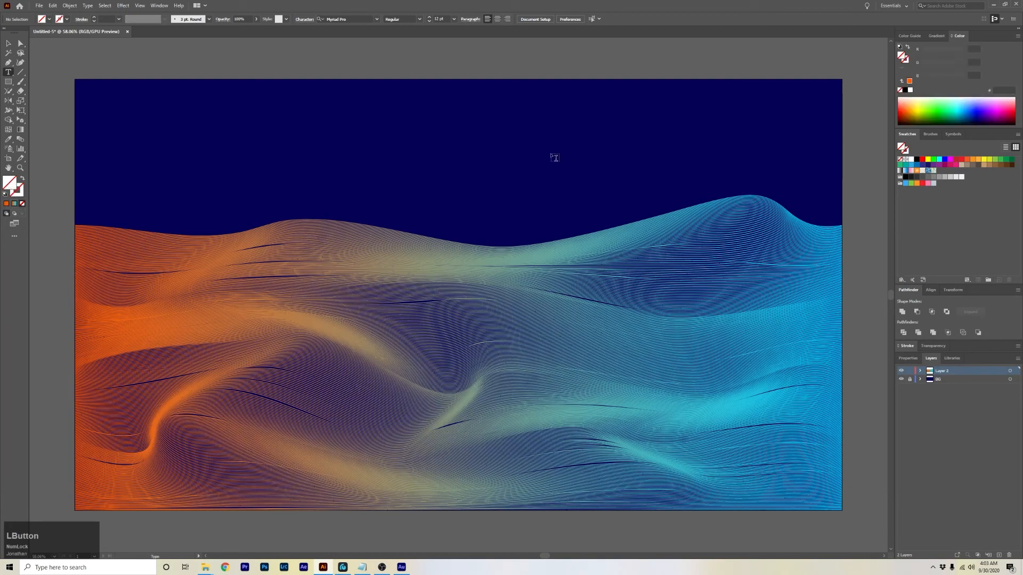
{"action": "left_click", "coordinate": [939, 161]}
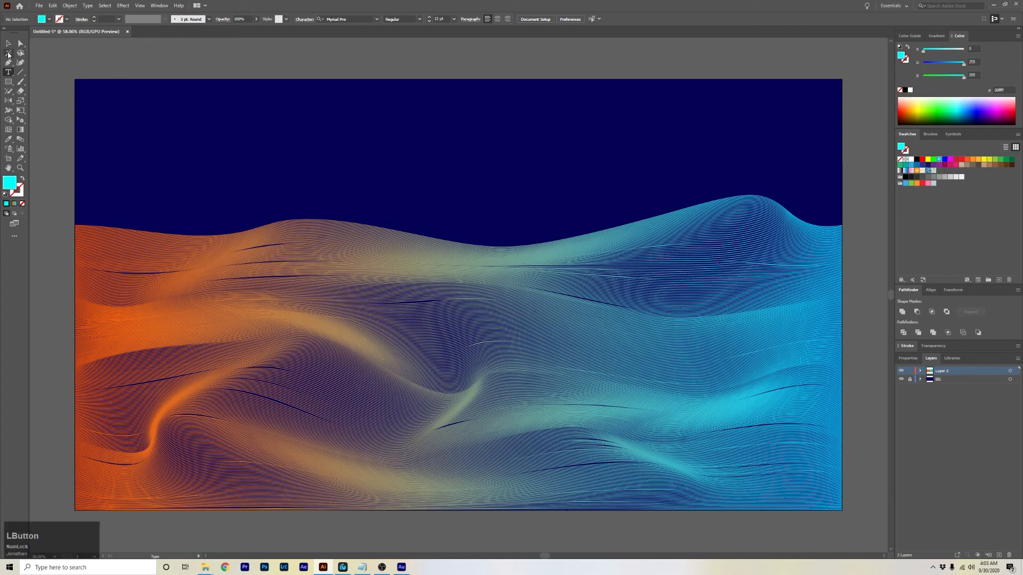
{"action": "left_click", "coordinate": [326, 177]}
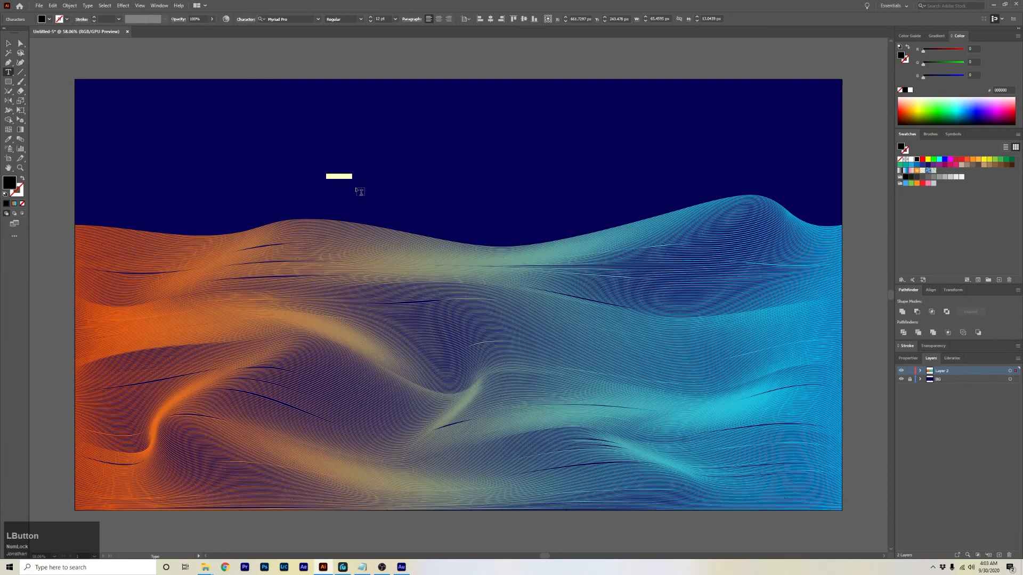
Set the text colour to a light blue swatch and type 'Abstract Custom Background'.
{"action": "left_click", "coordinate": [912, 170]}
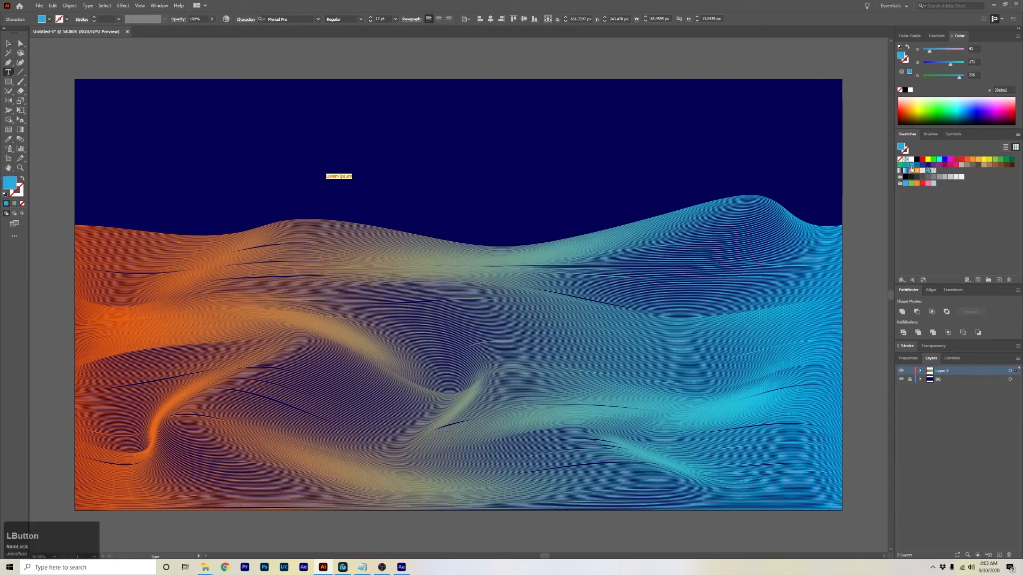
{"action": "type", "text": "Abstract "}
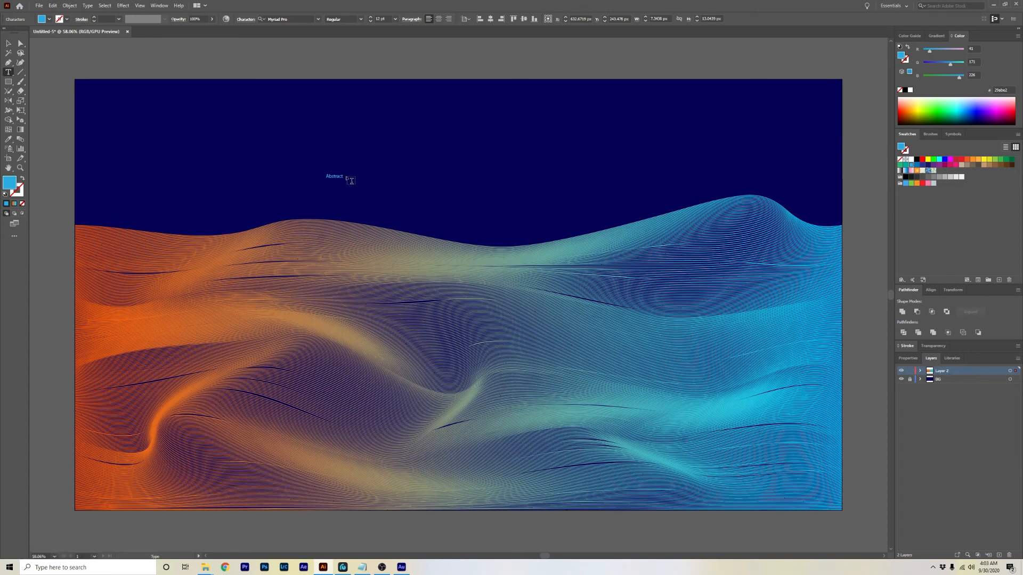
{"action": "type", "text": "C"}
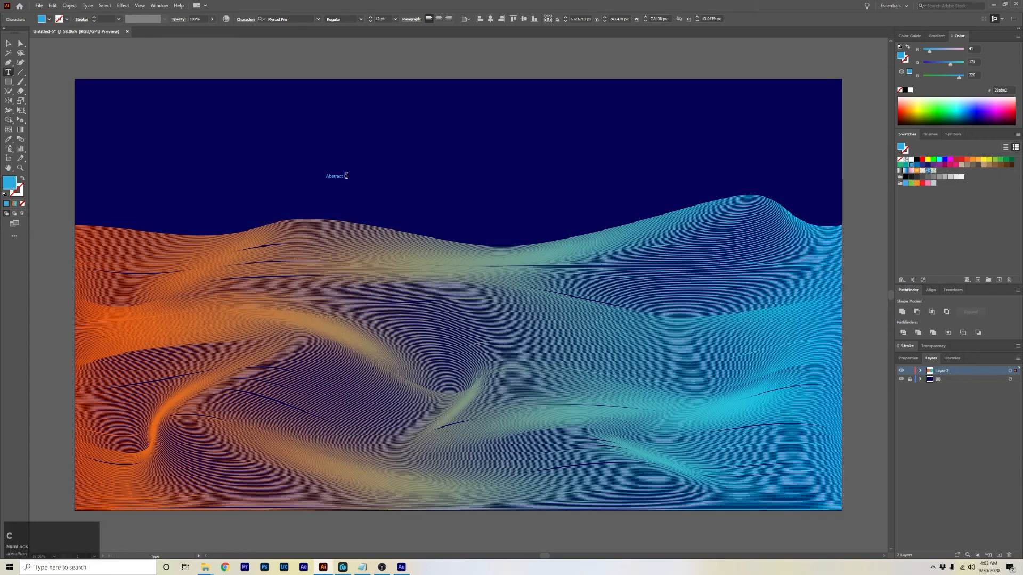
{"action": "type", "text": "ustom Background"}
Select the whole title and set it to 60 pt in the Lato font.
{"action": "triple_click", "coordinate": [346, 175]}
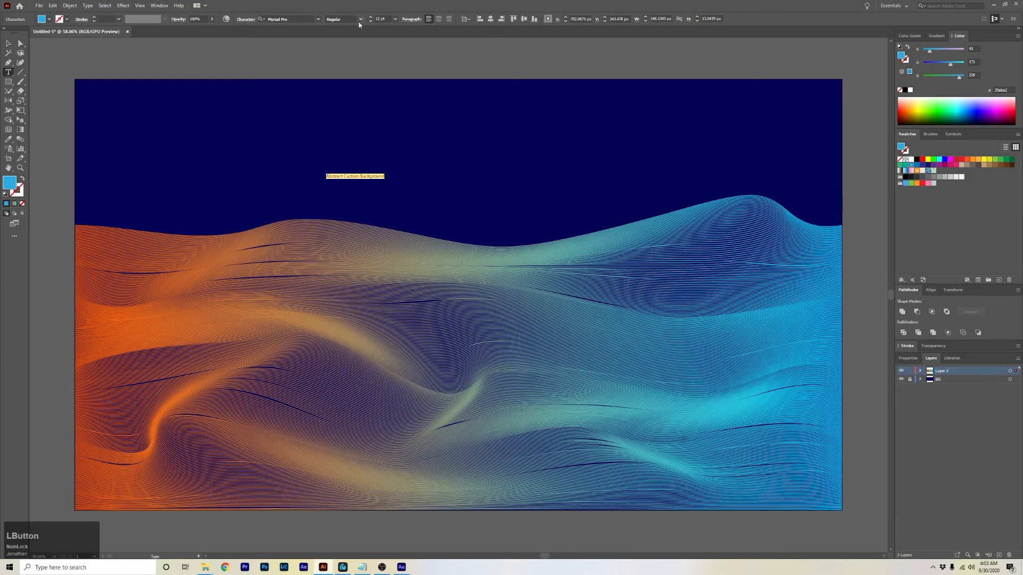
{"action": "left_click", "coordinate": [395, 19]}
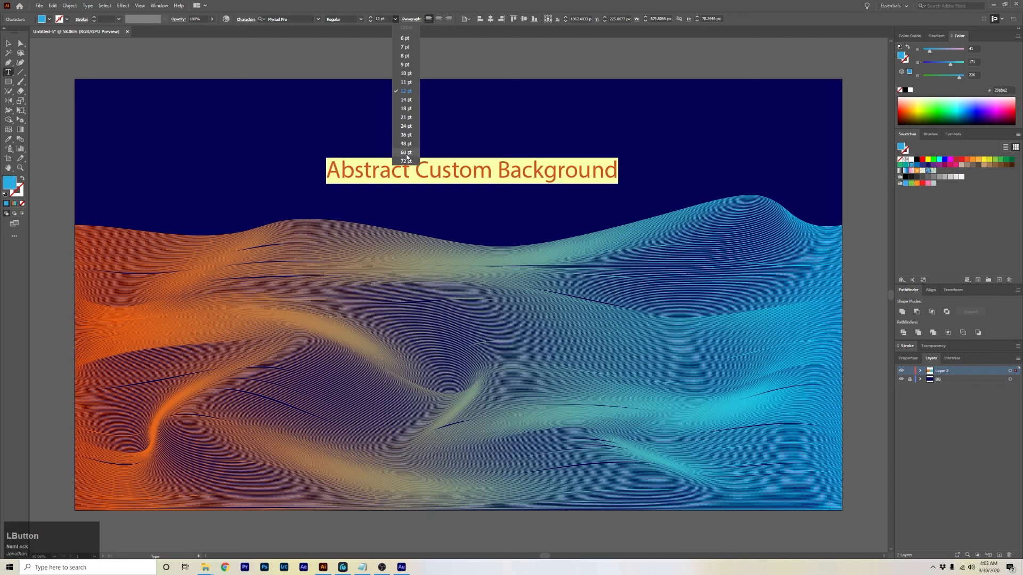
{"action": "left_click", "coordinate": [406, 153]}
{"action": "left_click", "coordinate": [318, 19]}
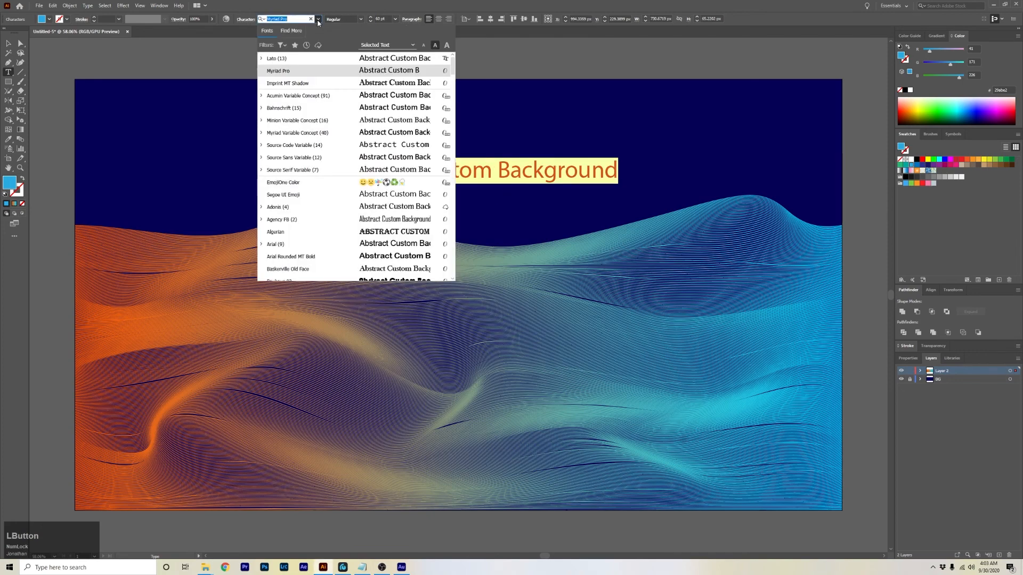
{"action": "left_click", "coordinate": [284, 59]}
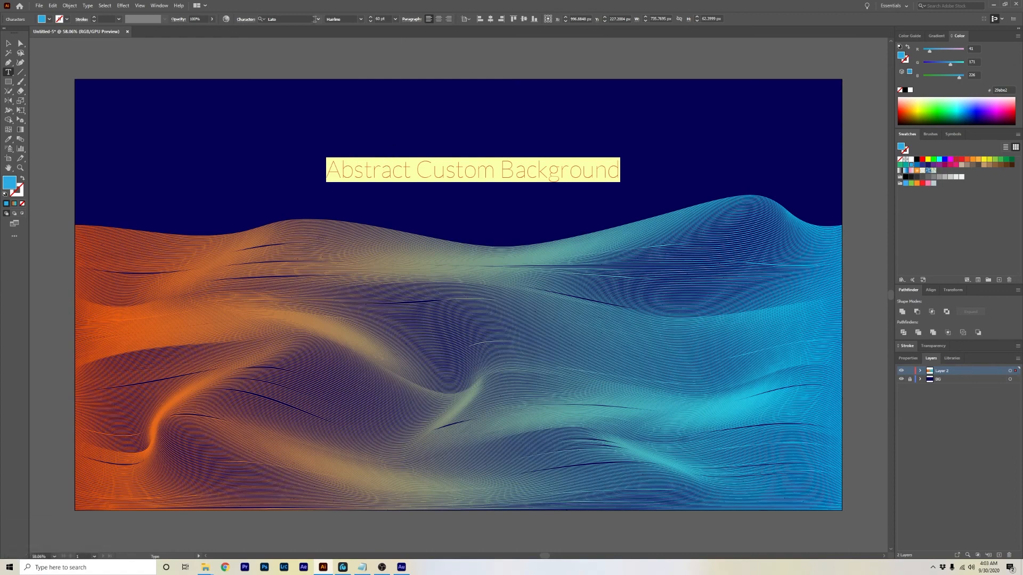
Apply small caps and underline to the title in the character options.
{"action": "left_click", "coordinate": [248, 23]}
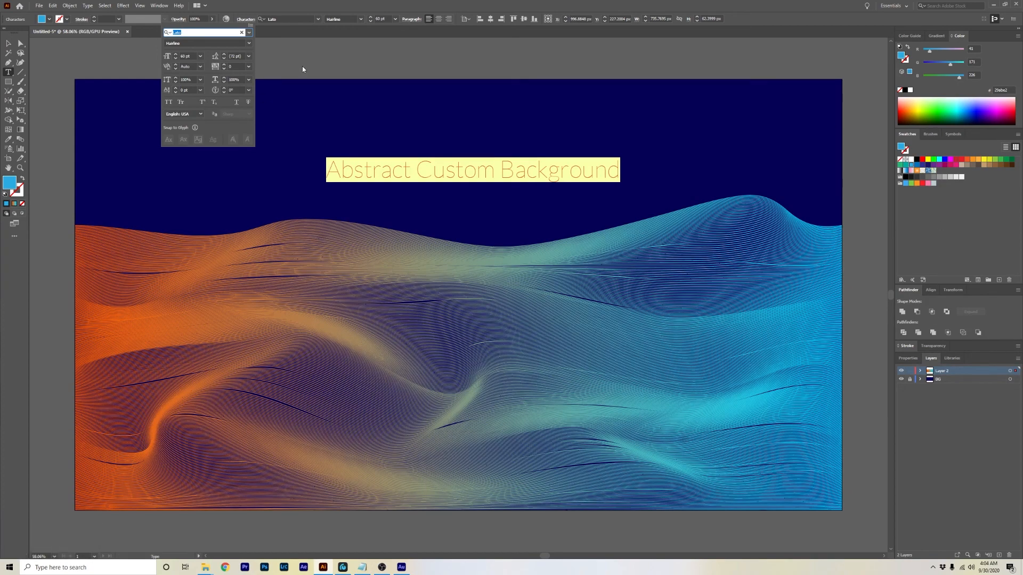
{"action": "left_click", "coordinate": [180, 103]}
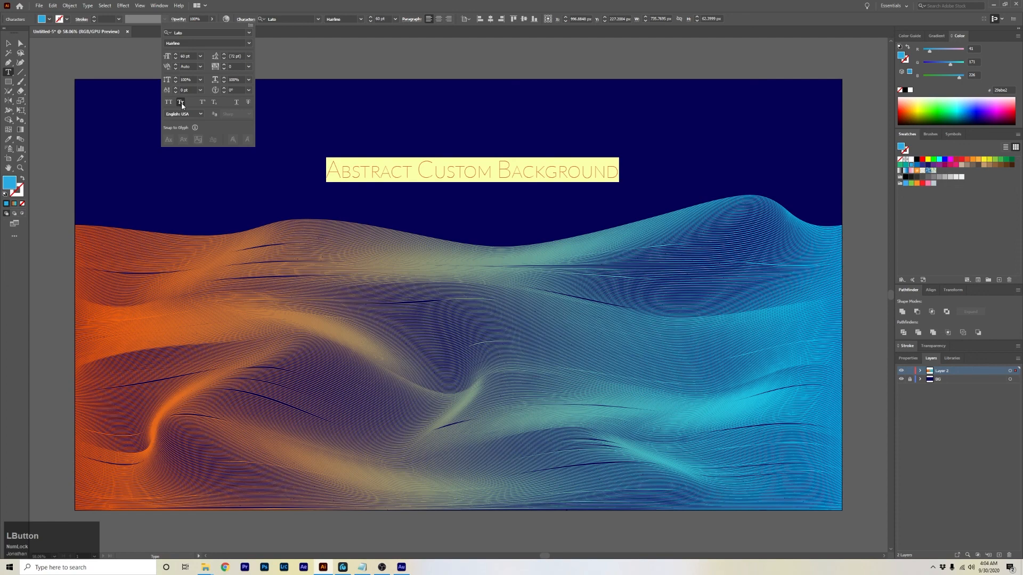
{"action": "left_click", "coordinate": [237, 103]}
{"action": "left_click", "coordinate": [371, 84]}
{"action": "left_click", "coordinate": [383, 145]}
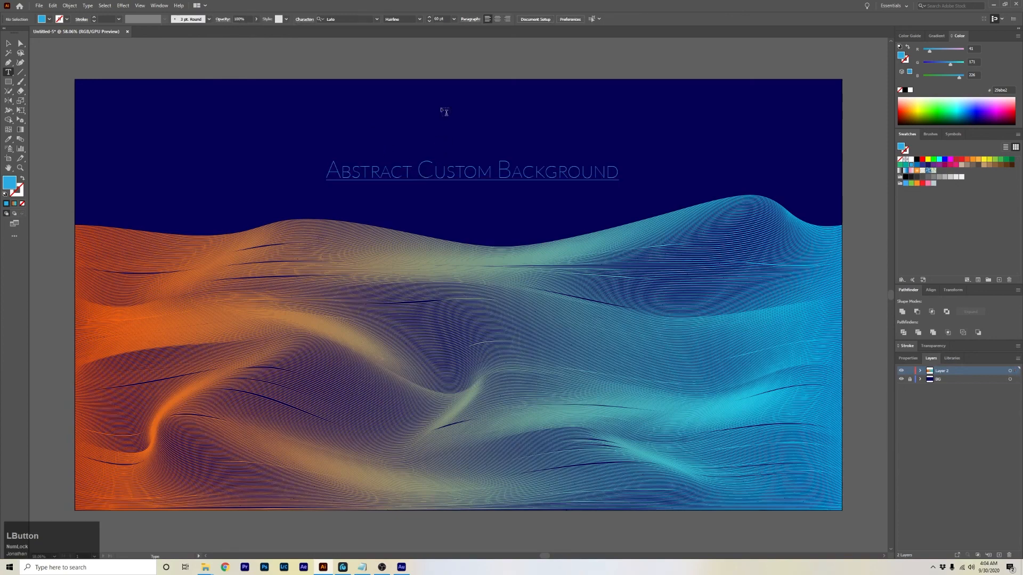
Move the title slightly lower, just above the waves, and deselect it.
{"action": "key", "text": "v"}
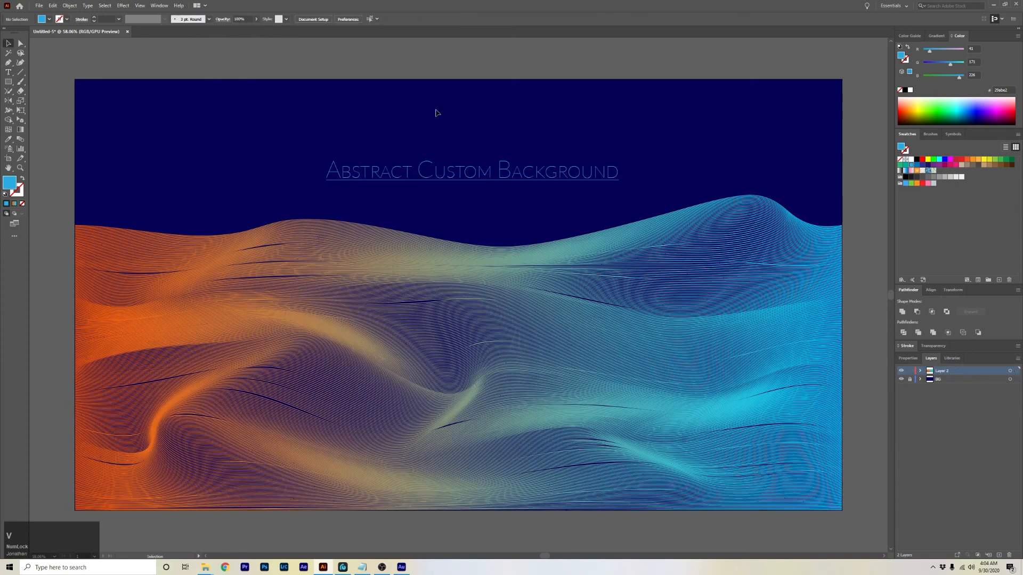
{"action": "left_click_drag", "start_coordinate": [441, 180], "coordinate": [443, 194]}
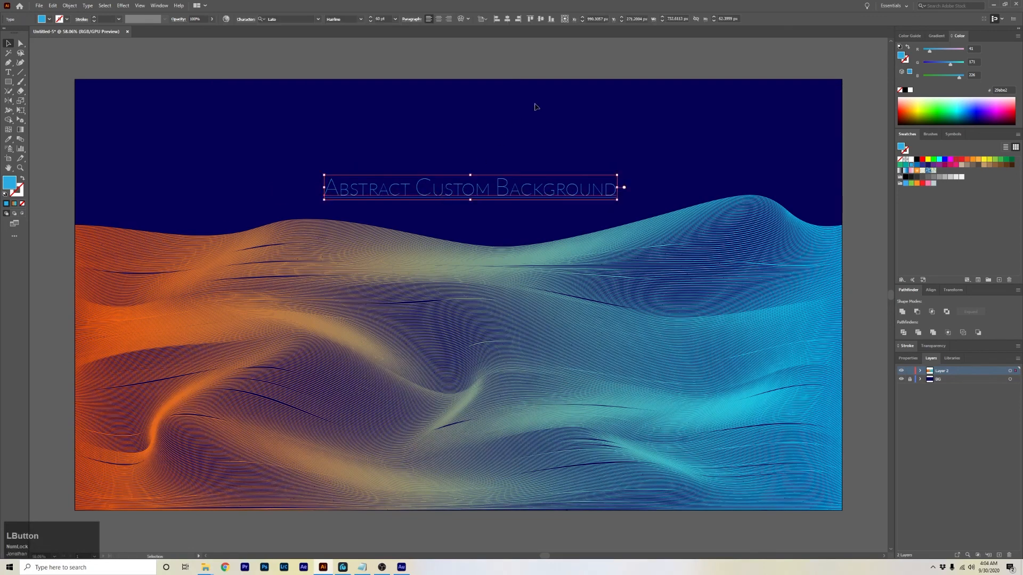
{"action": "left_click", "coordinate": [564, 56]}
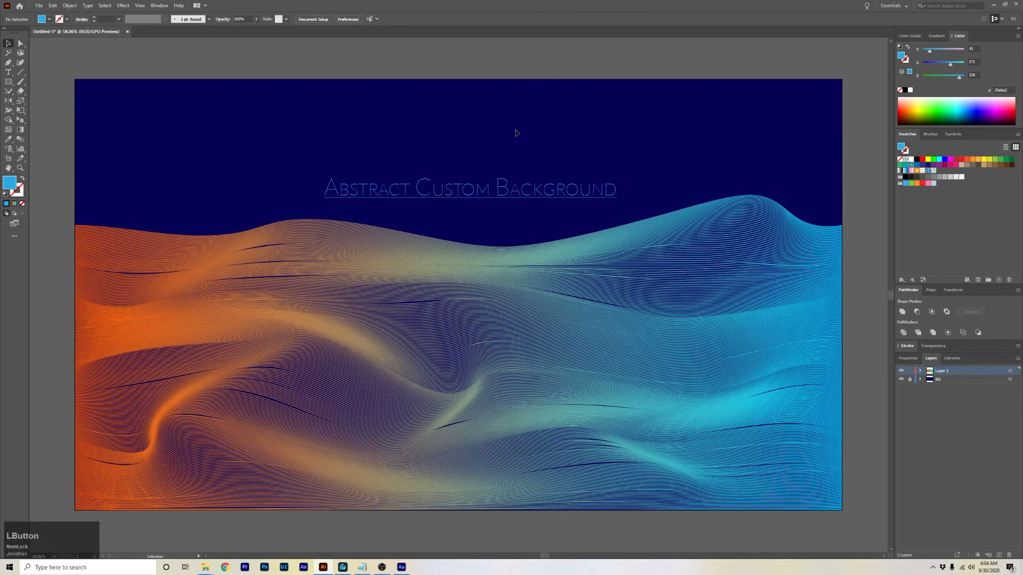